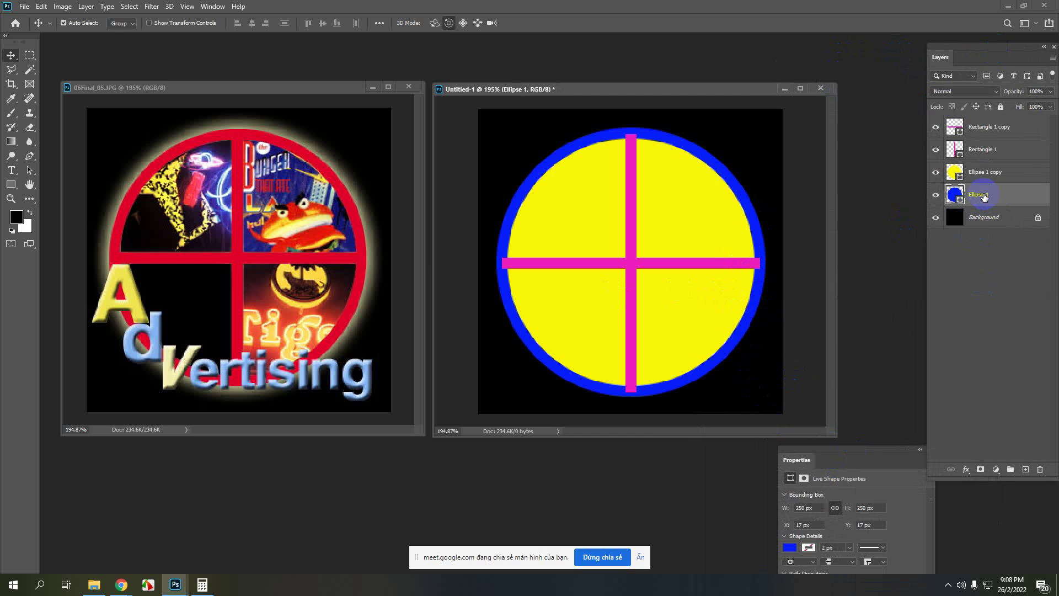
Load the outline of the blue circle layer, Ellipse 1, as a selection
left_click(955, 194, "ctrl")
left_click_drag(954, 194, 959, 195)
left_click(947, 586)
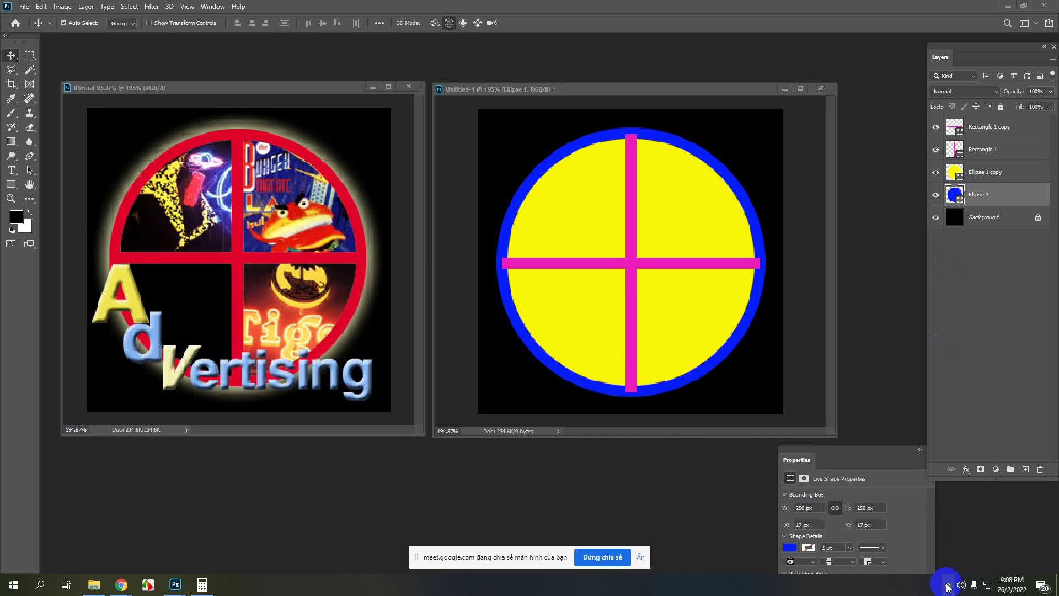
left_click(947, 586)
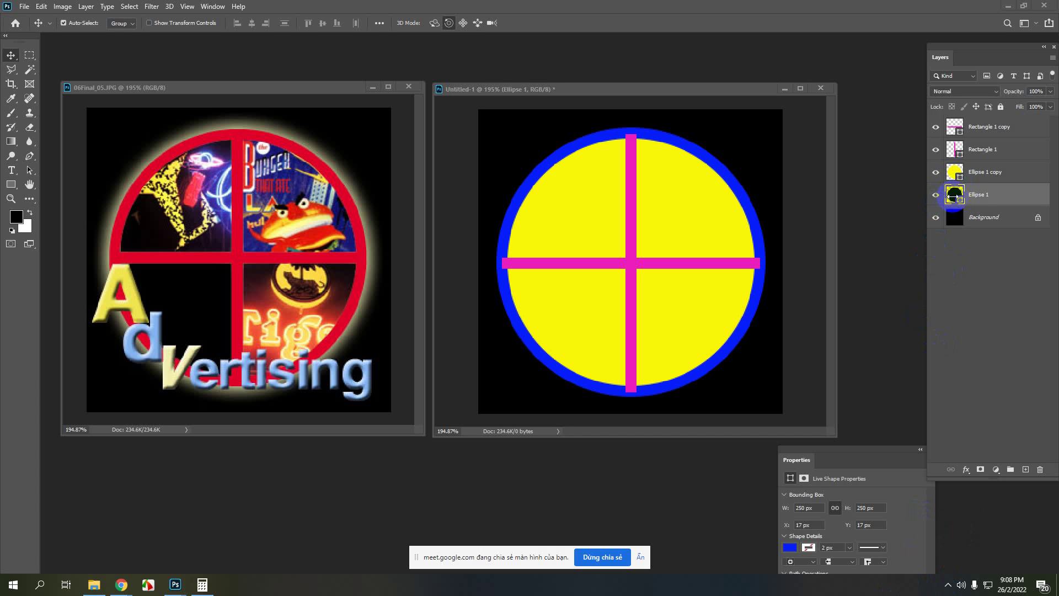
left_click(957, 198, "ctrl")
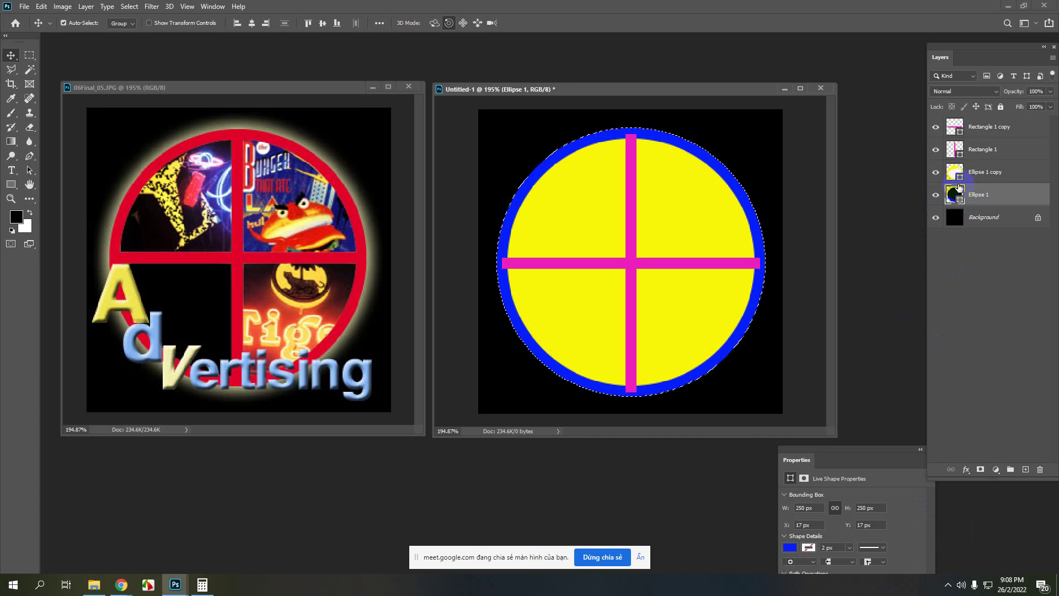
left_click(728, 211)
left_click(879, 229)
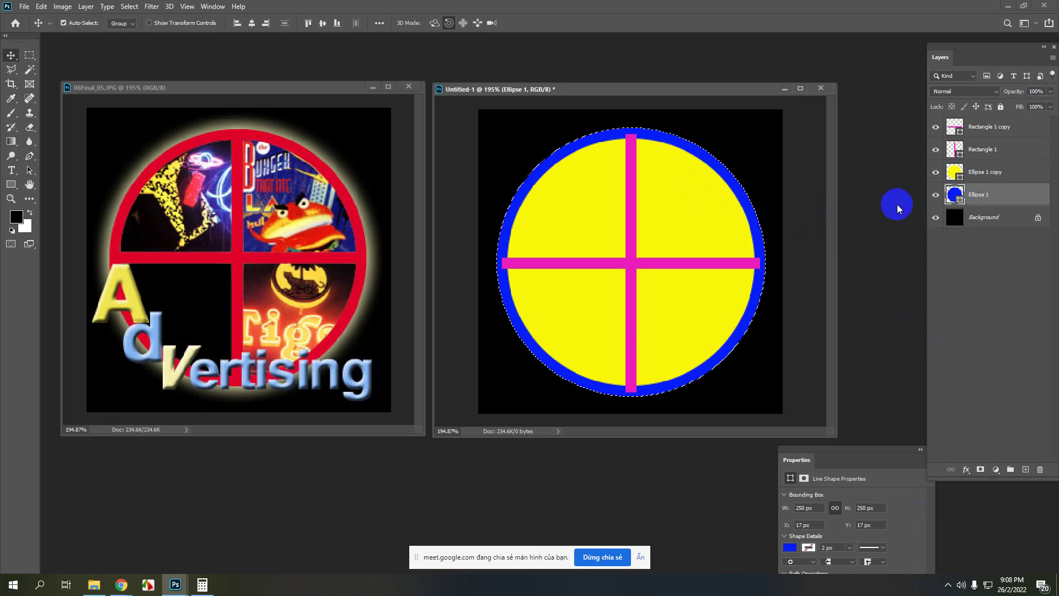
Hide the Rectangle 1 copy, Rectangle 1 and Ellipse 1 copy layers, keeping the blue circle shown
left_click(936, 126)
left_click(935, 149)
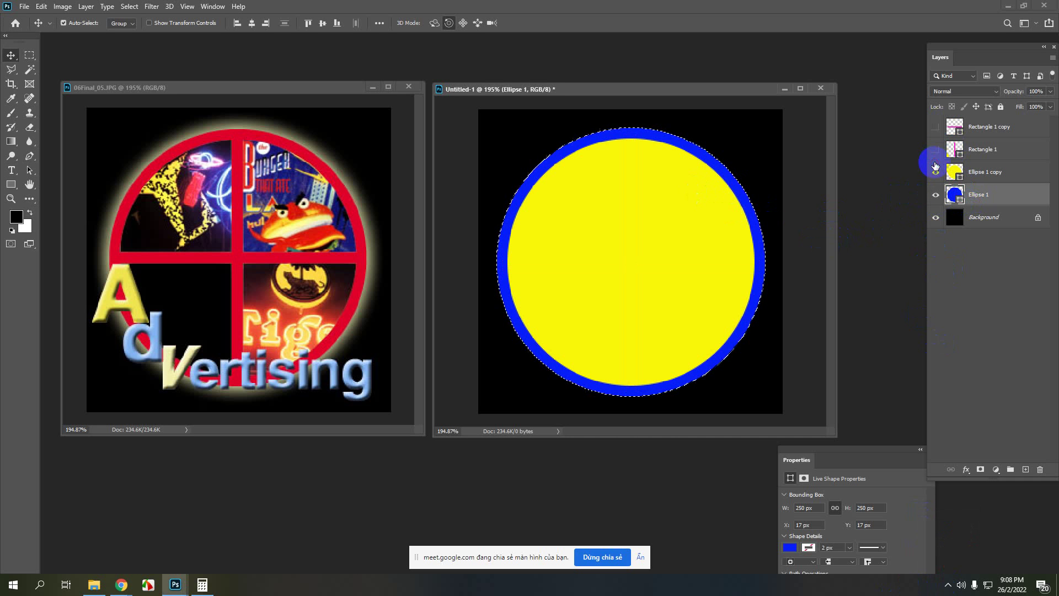
left_click(936, 172)
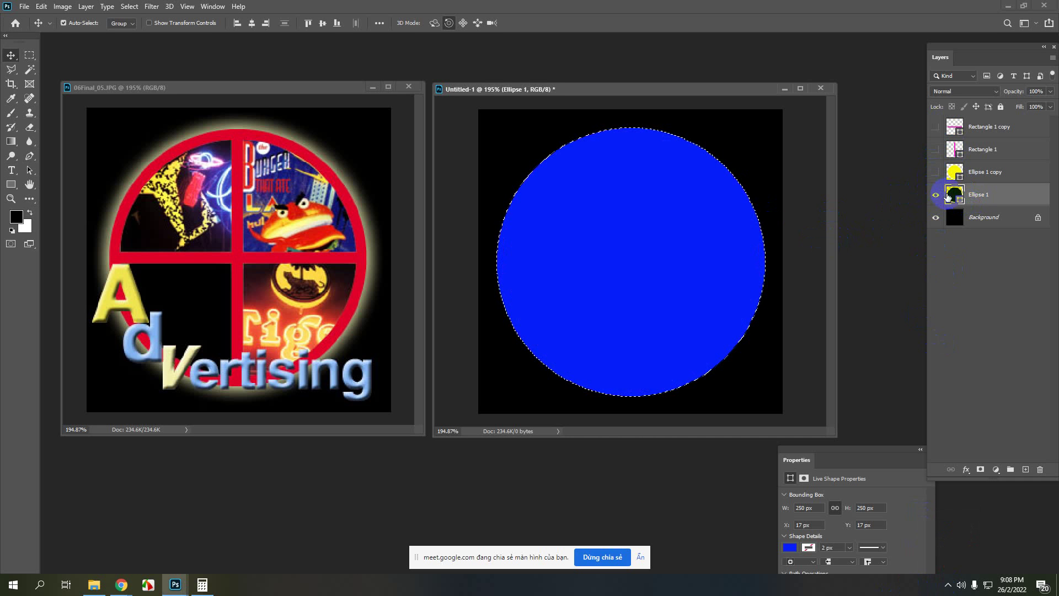
left_click(951, 214)
left_click(956, 214)
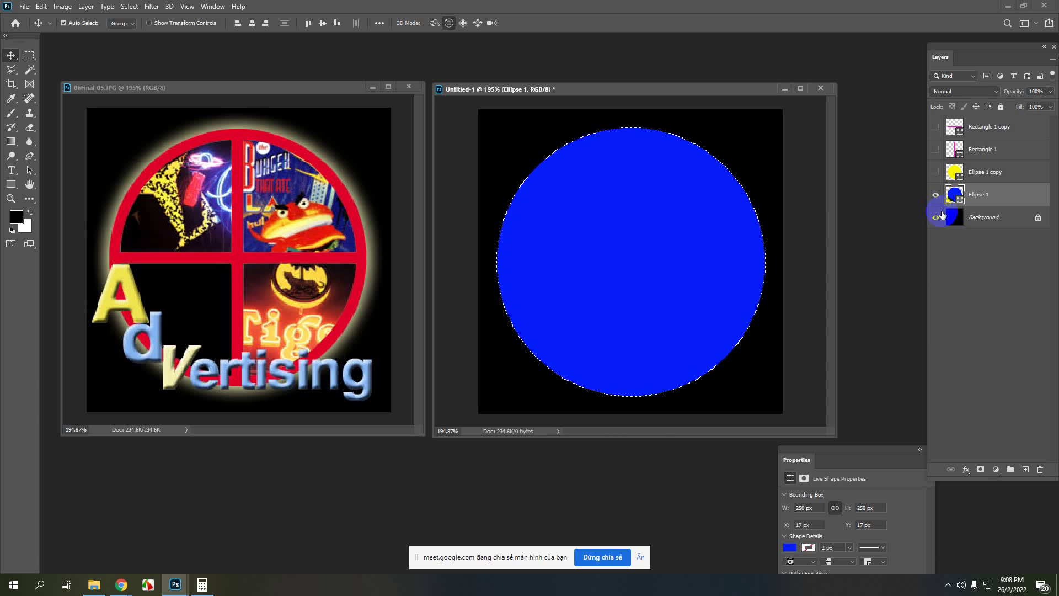
left_click(956, 197)
left_click(936, 196)
left_click(935, 196)
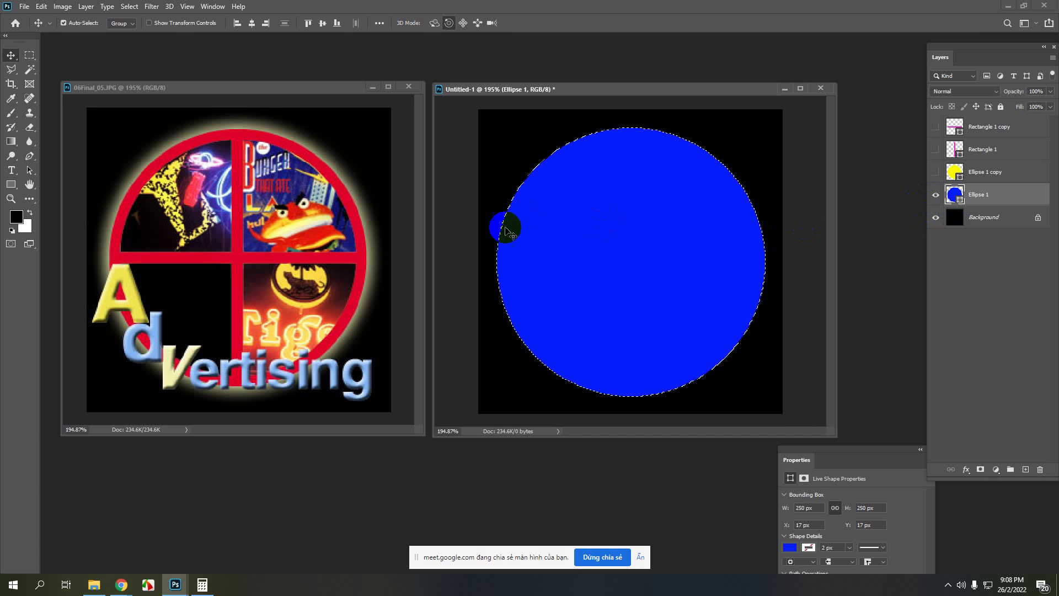
Save the blue circle's selection as a new channel in Untitled-1, and deselect it
left_click(130, 7)
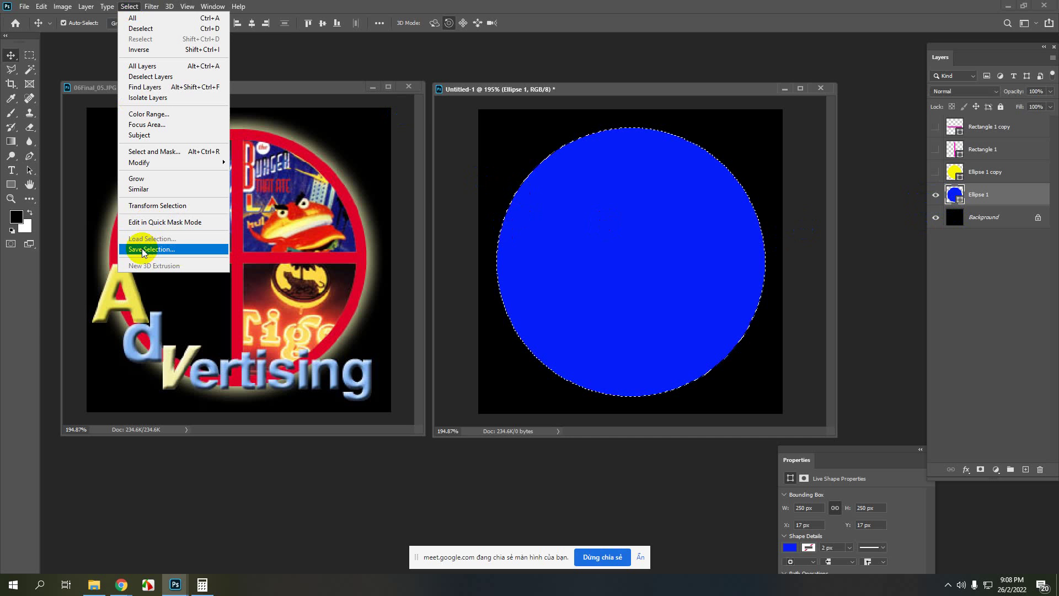
left_click(180, 249)
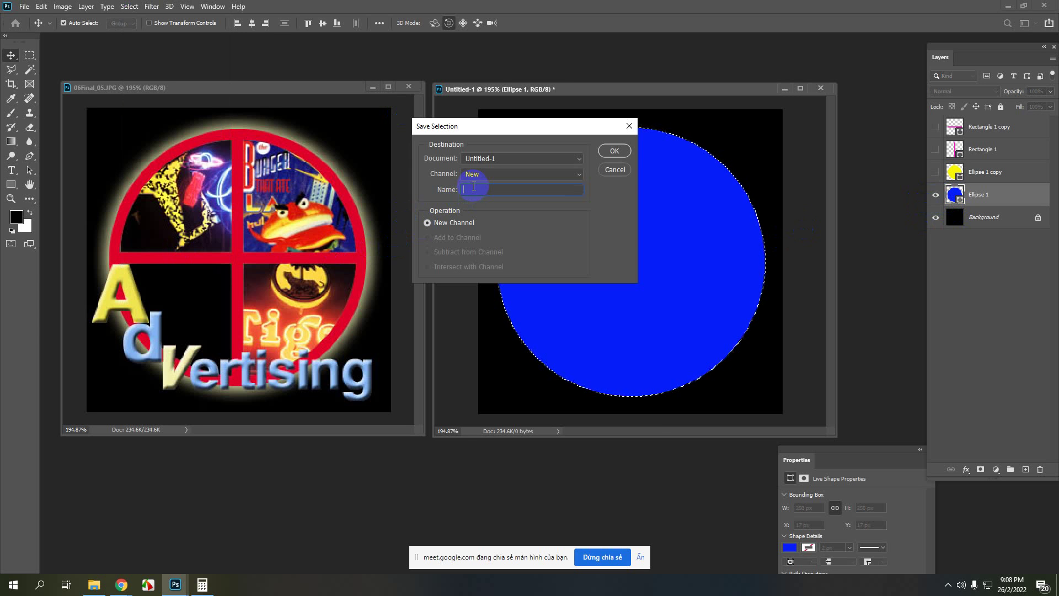
left_click(613, 152)
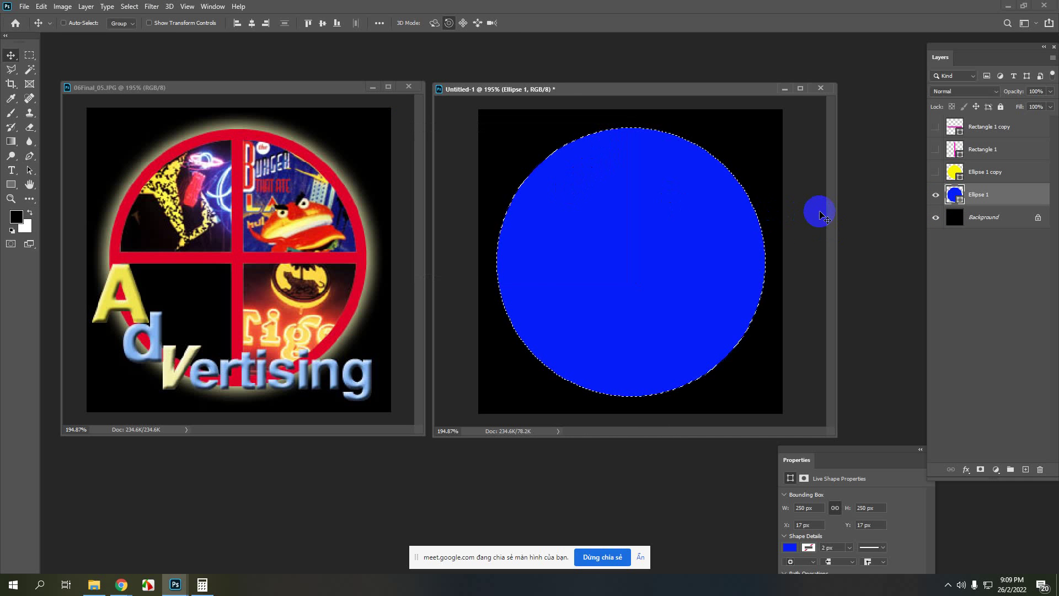
key("ctrl+d")
Hide Ellipse 1, show Ellipse 1 copy, and load the yellow circle's outline as a selection
left_click(930, 195)
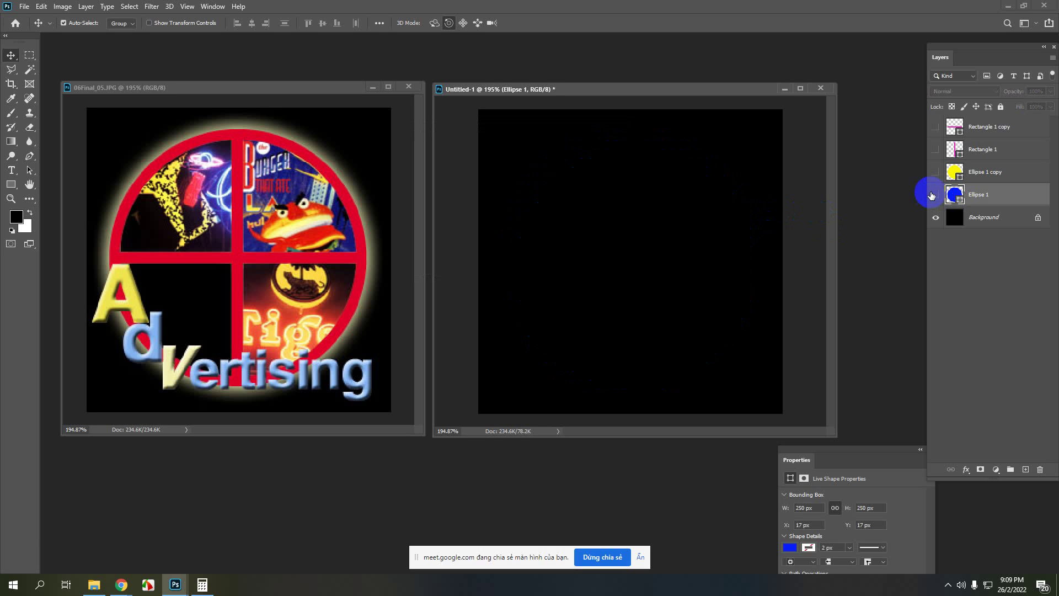
left_click(936, 172)
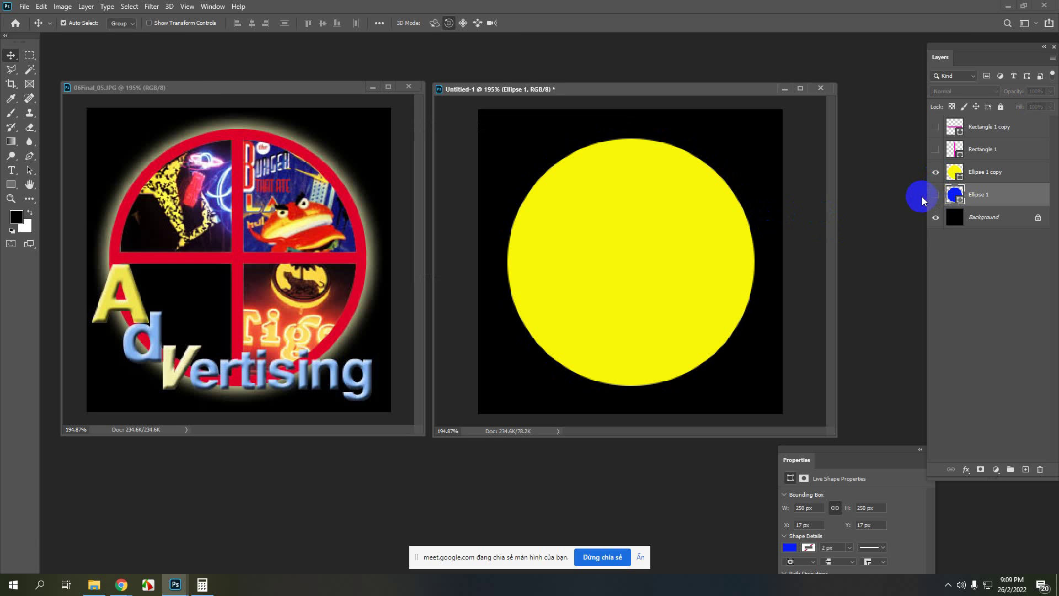
key("ctrl")
left_click(960, 174, "ctrl")
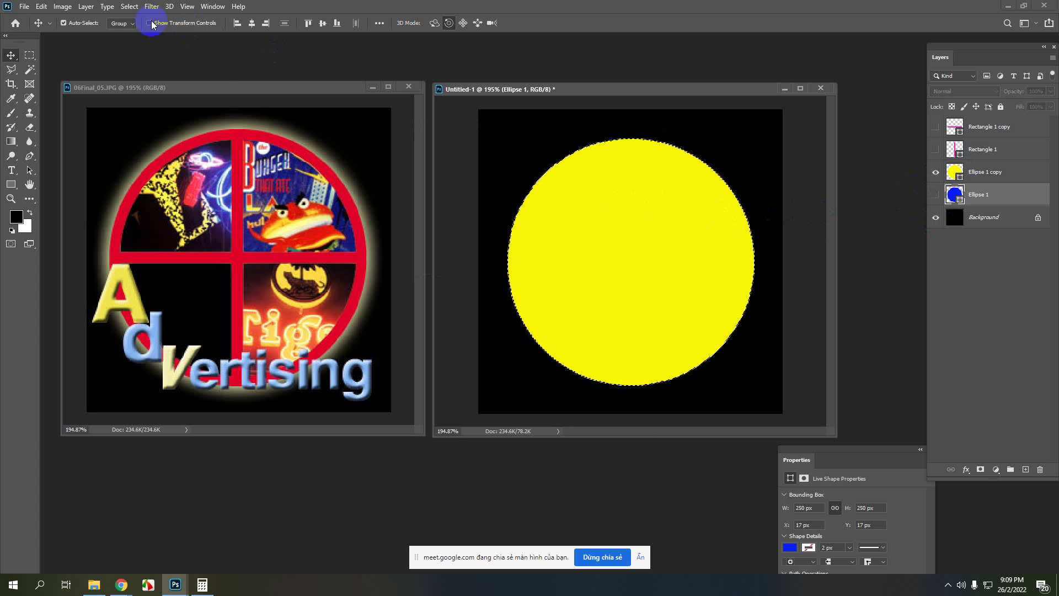
Save the yellow circle's selection as a new channel named 2, and deselect it
left_click(130, 6)
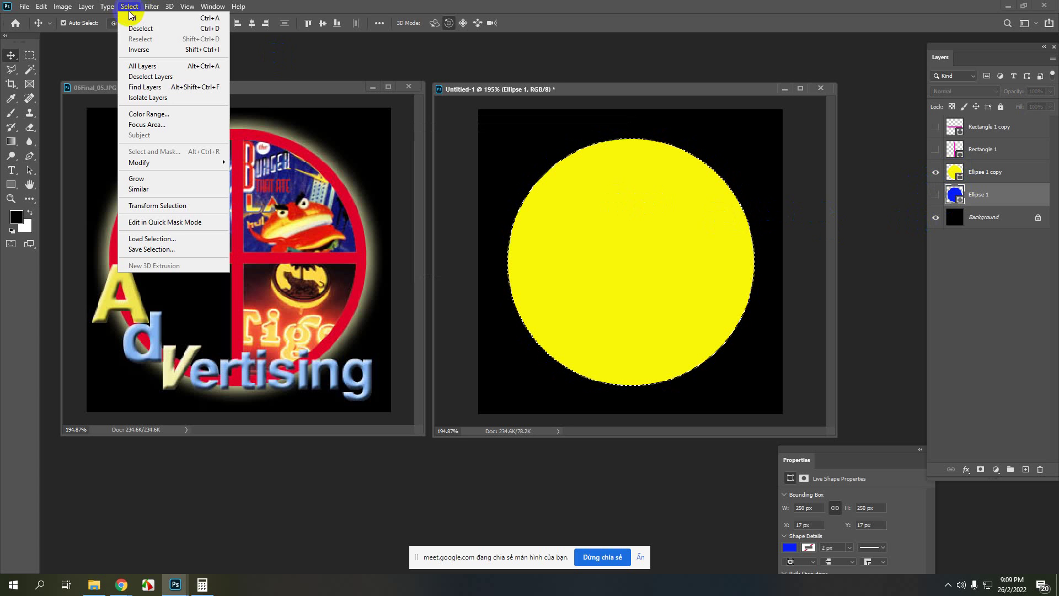
left_click(185, 249)
left_click(482, 191)
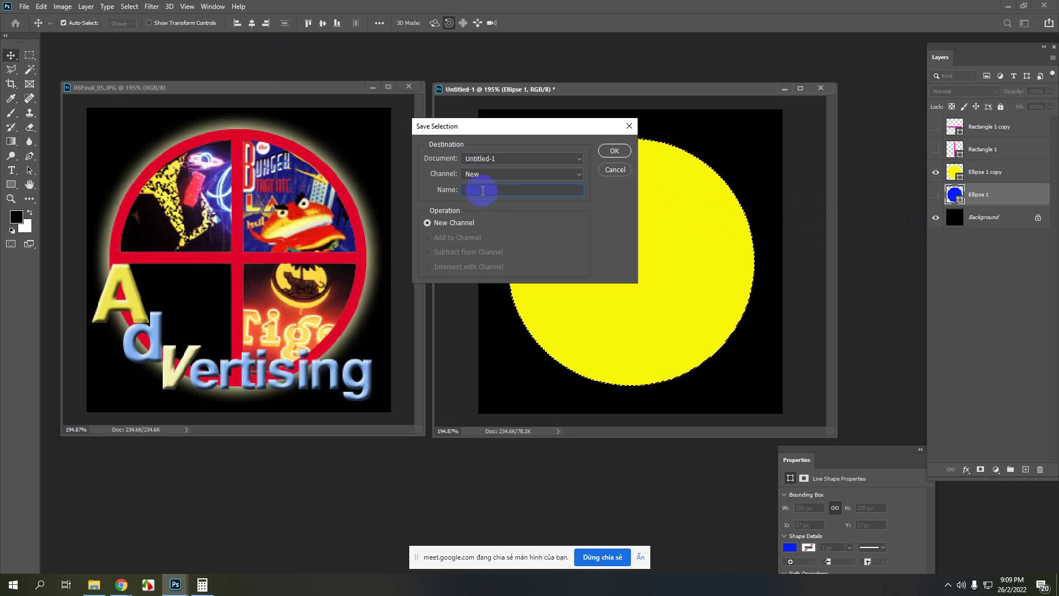
type("2")
left_click(612, 152)
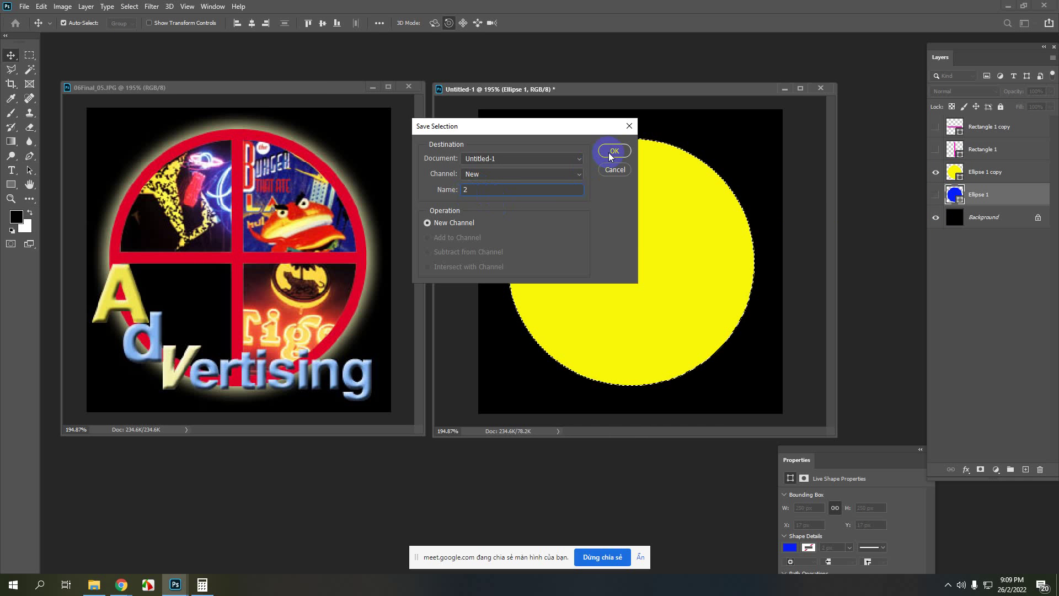
key("ctrl+d")
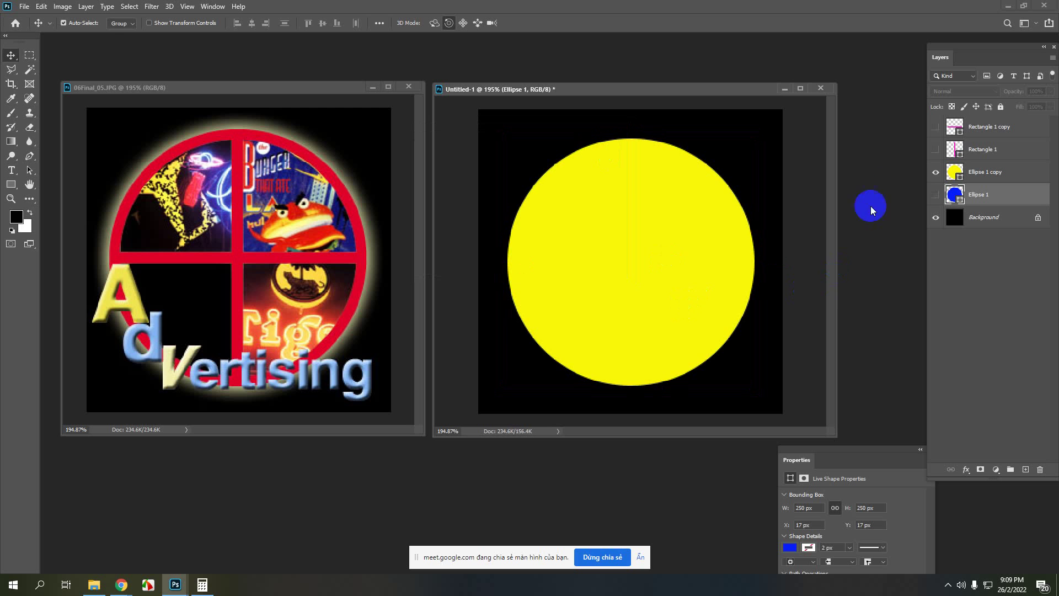
Hide Ellipse 1 copy, show Rectangle 1, and load the vertical bar's outline as a selection
left_click(935, 171)
left_click(936, 149)
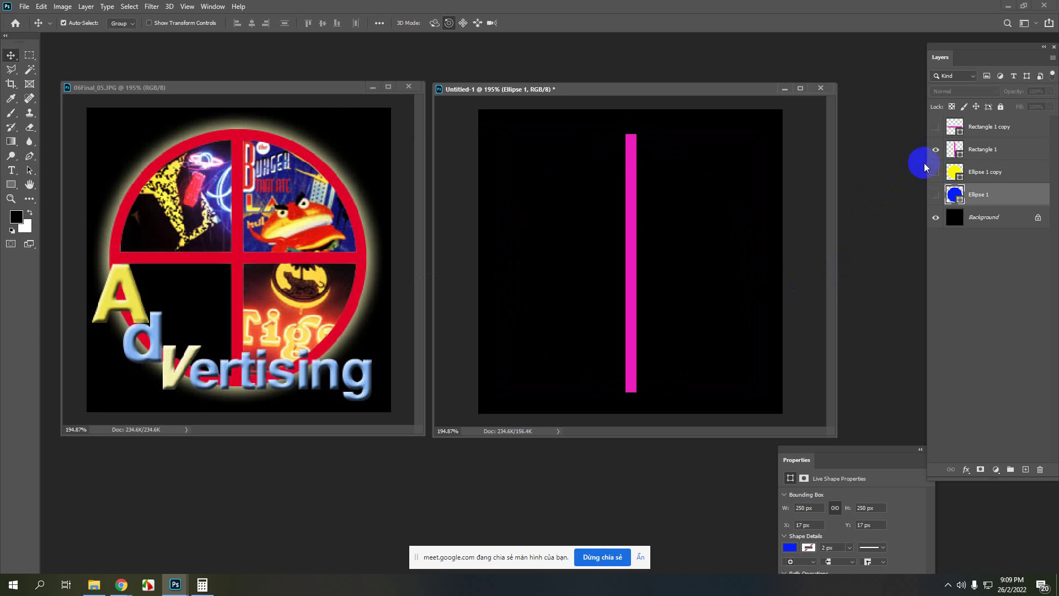
left_click(955, 149, "ctrl")
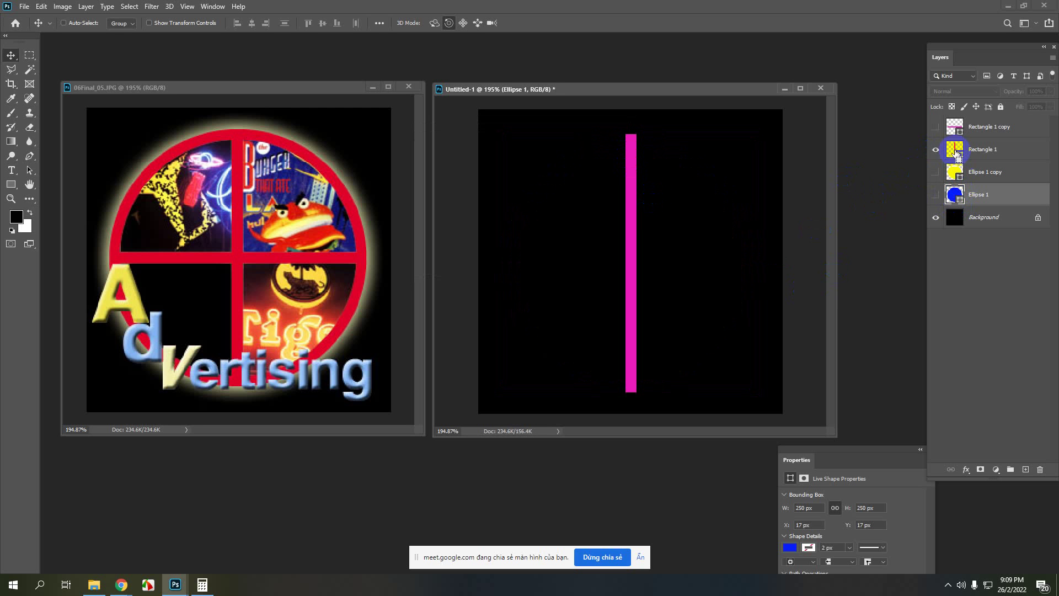
Save the vertical bar's selection as a new channel named 3
left_click(129, 6)
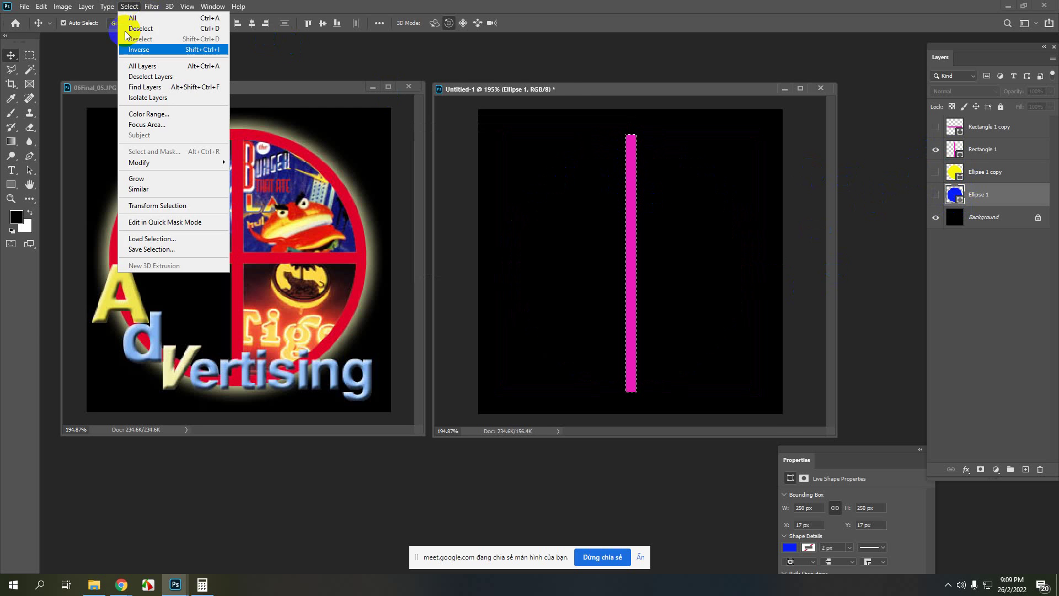
left_click(184, 249)
type("3")
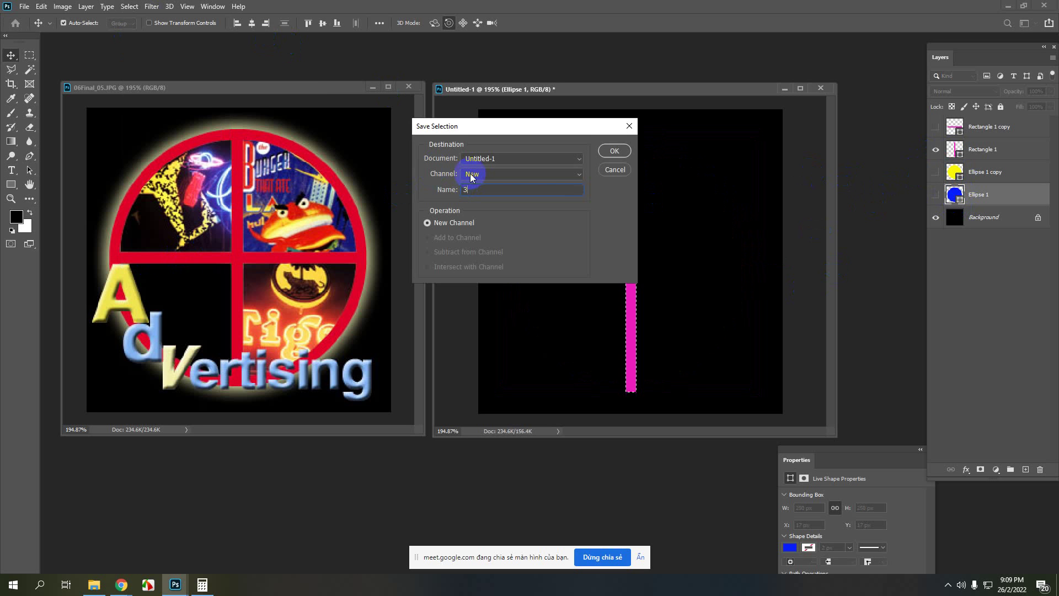
left_click(611, 151)
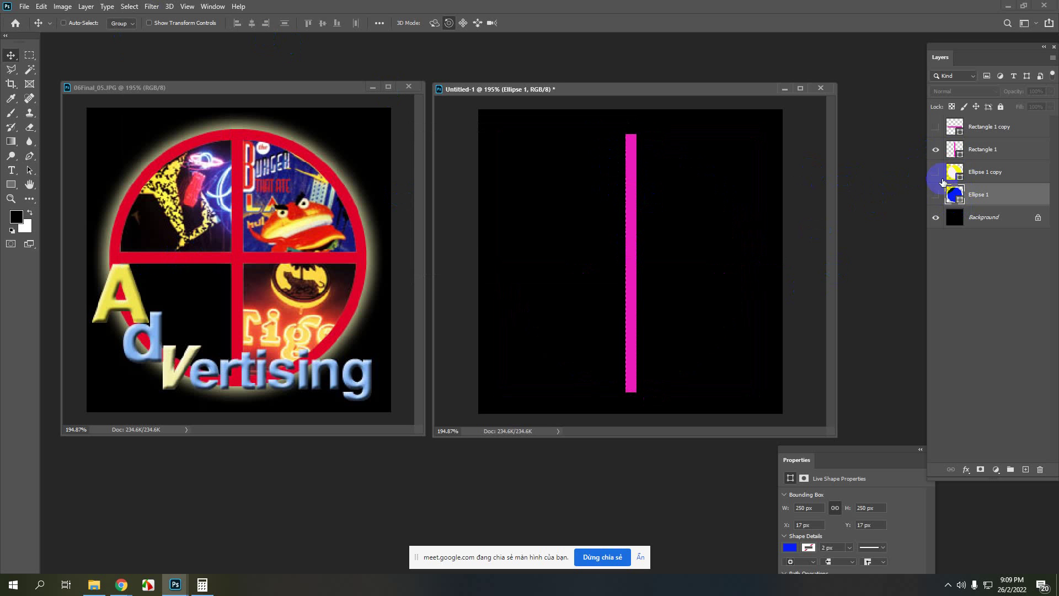
Hide Rectangle 1, show Rectangle 1 copy, and load the horizontal bar's outline as a selection
left_click(936, 149)
left_click(936, 126)
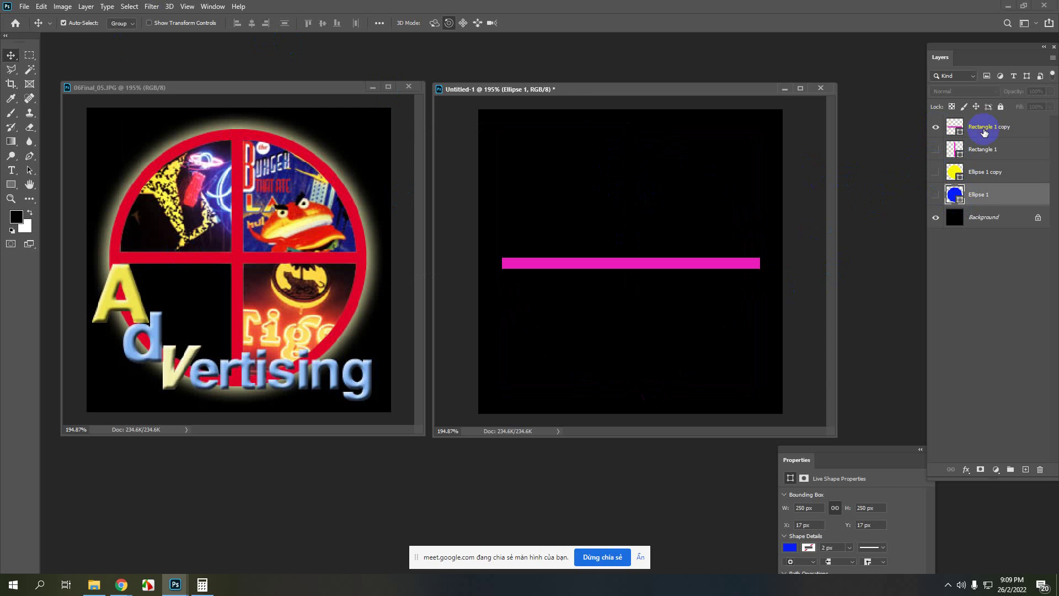
left_click(984, 130)
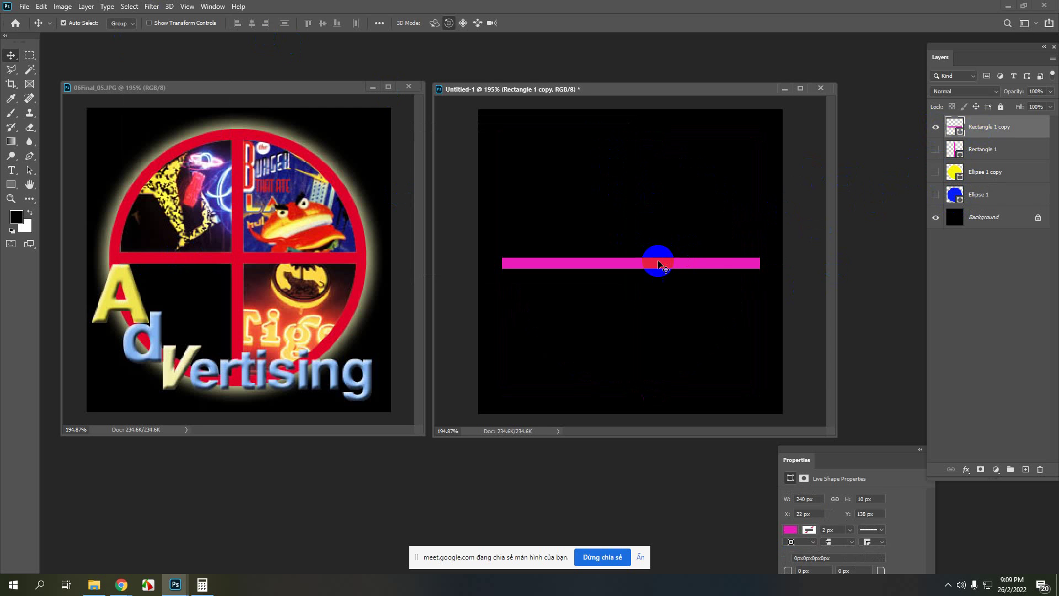
left_click(955, 128, "ctrl")
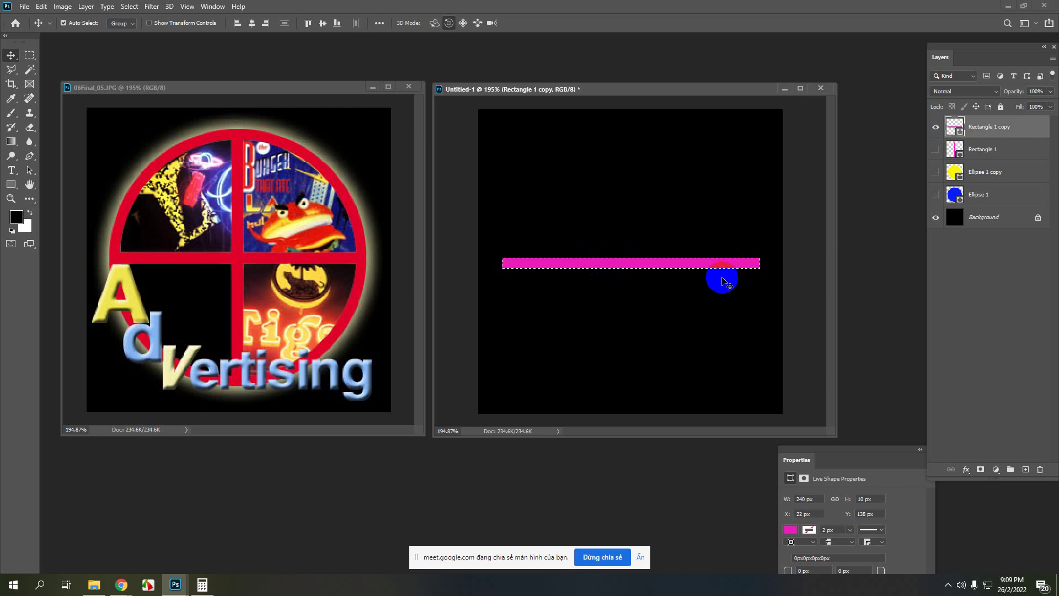
Save the horizontal bar's selection as a new channel named 4
left_click(129, 7)
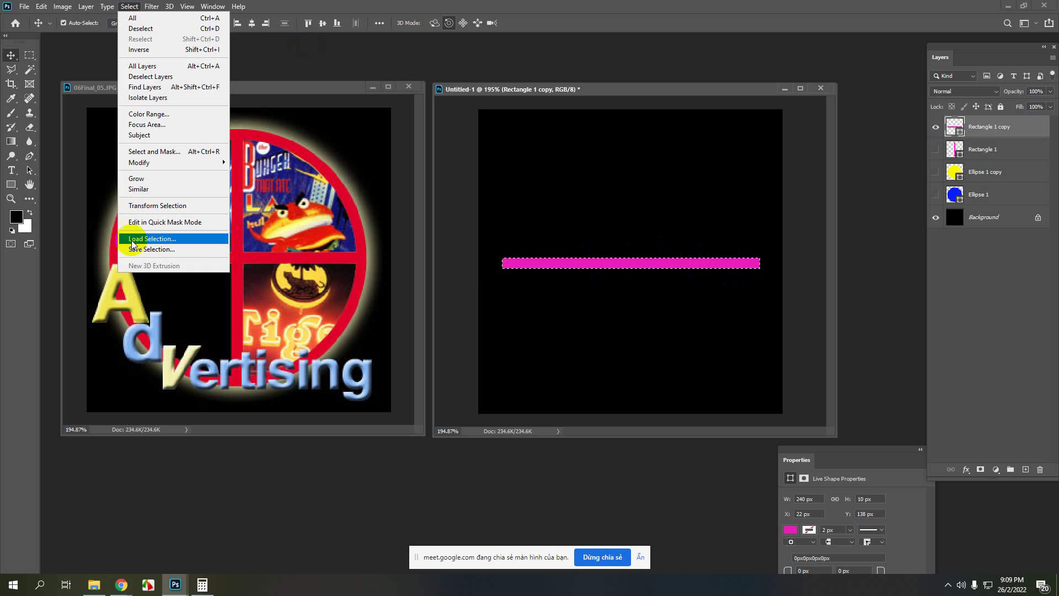
left_click(135, 249)
left_click(487, 180)
type("4")
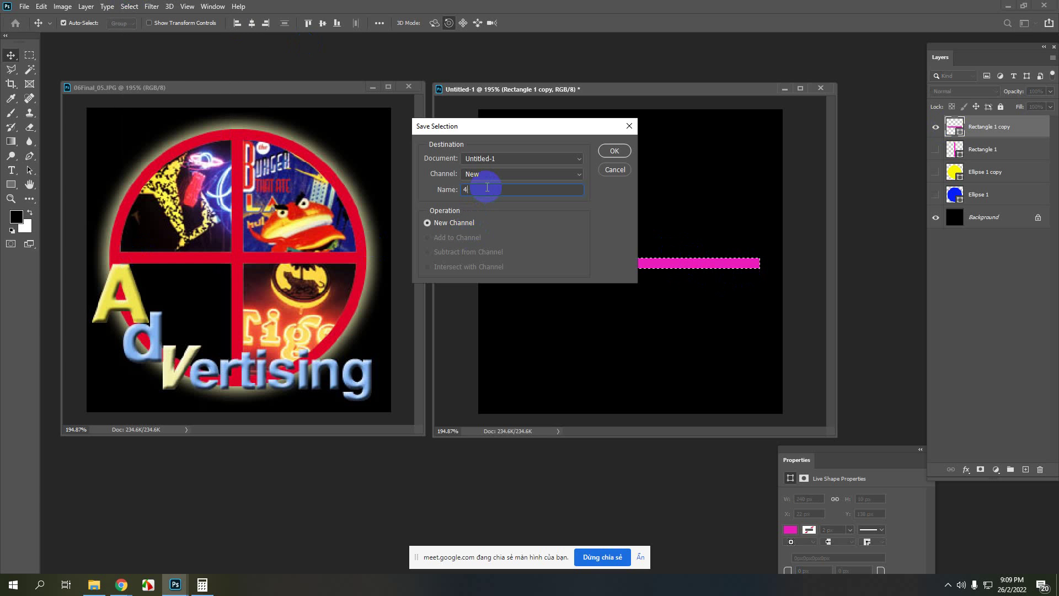
left_click(614, 151)
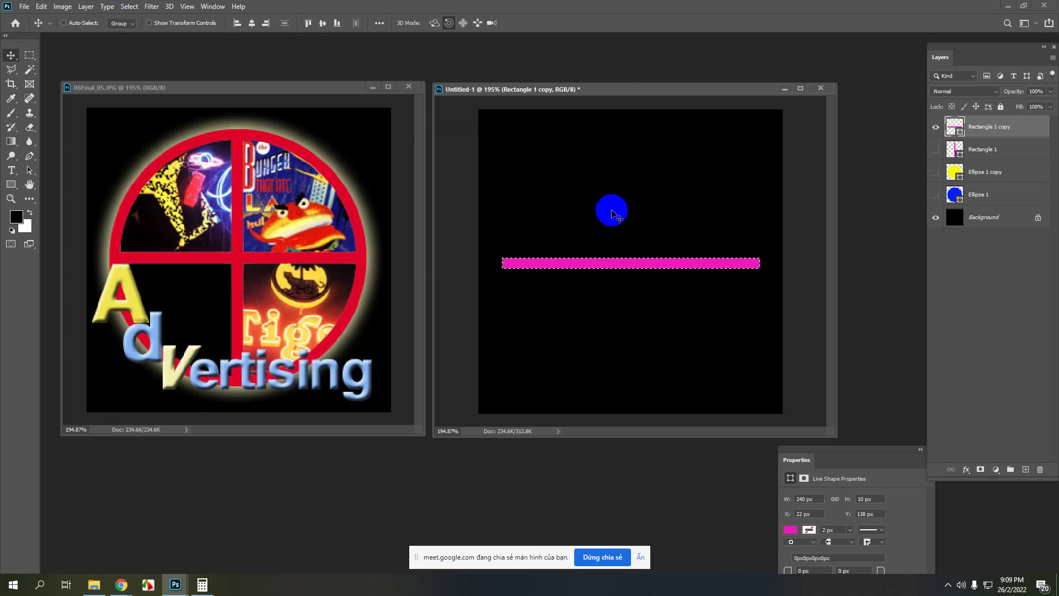
Hide Rectangle 1 copy and add a new empty layer at the top of the layer stack
left_click(935, 126)
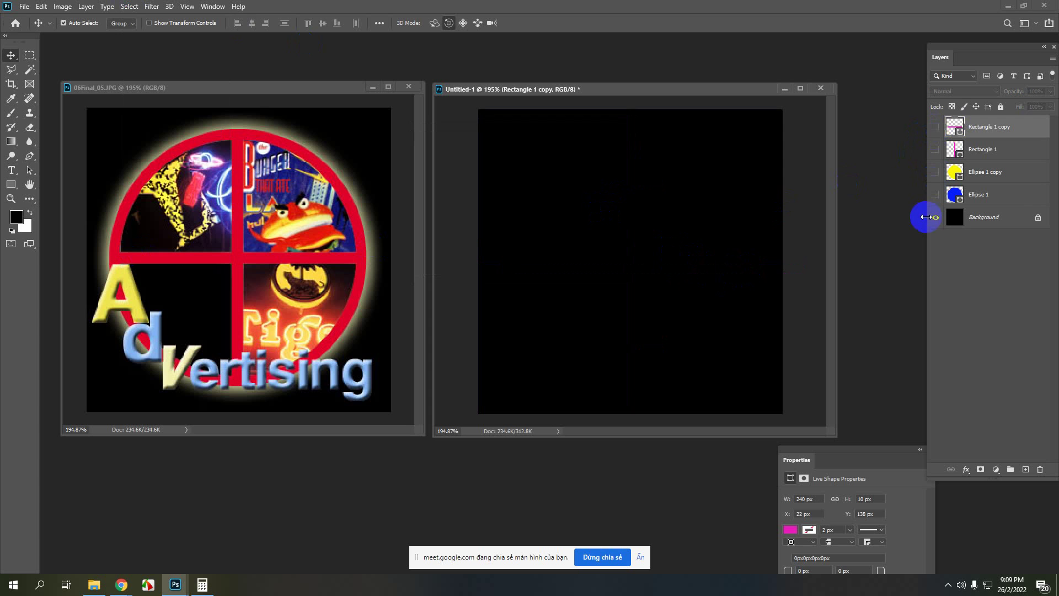
left_click(998, 223)
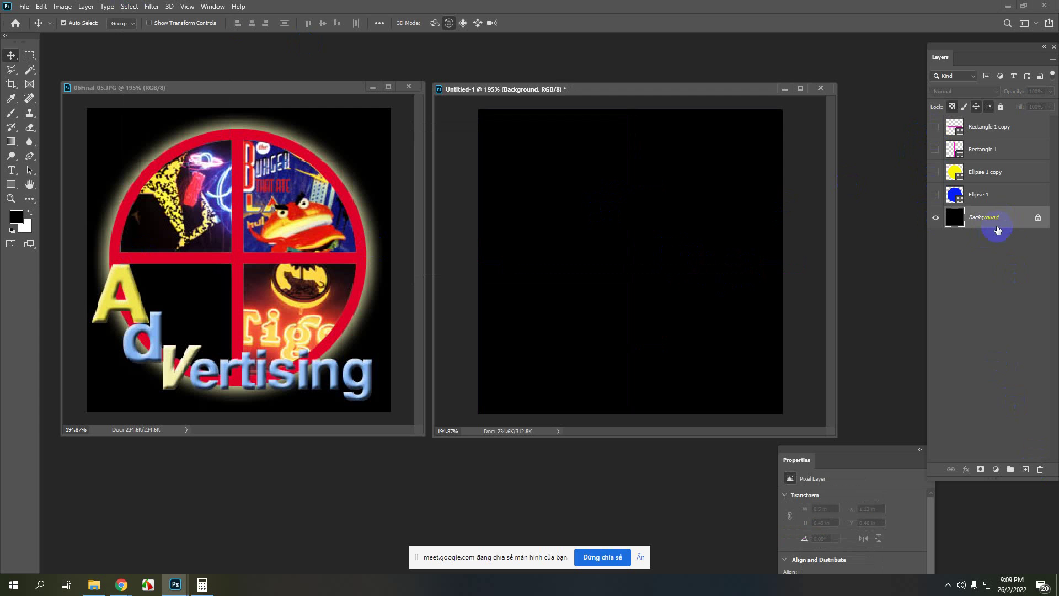
left_click(1026, 470)
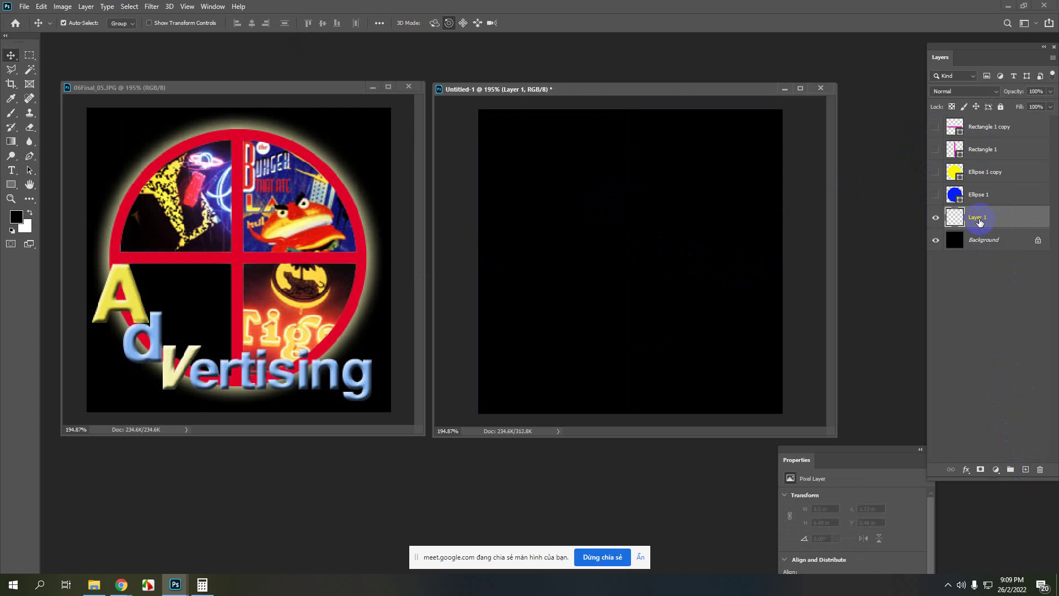
left_click_drag(988, 219, 987, 137)
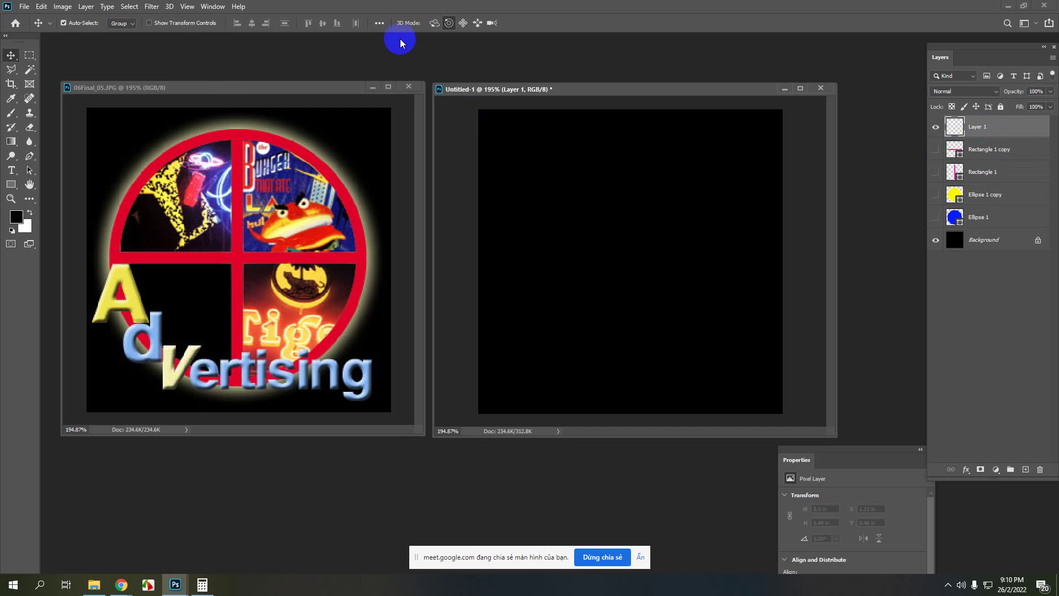
Load the saved channel 1 as a new selection on Layer 1
left_click(130, 7)
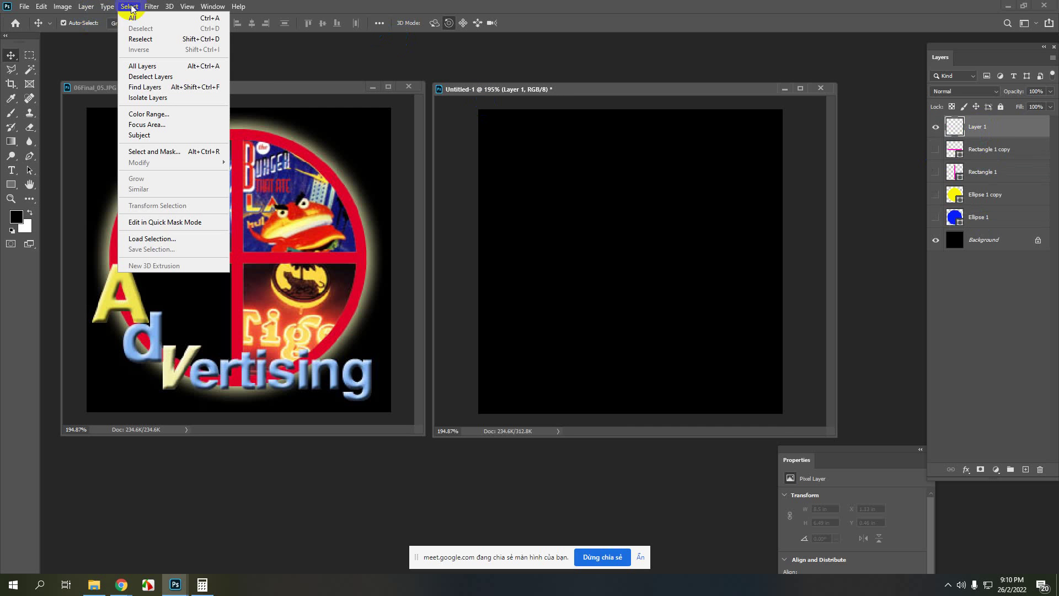
left_click(152, 239)
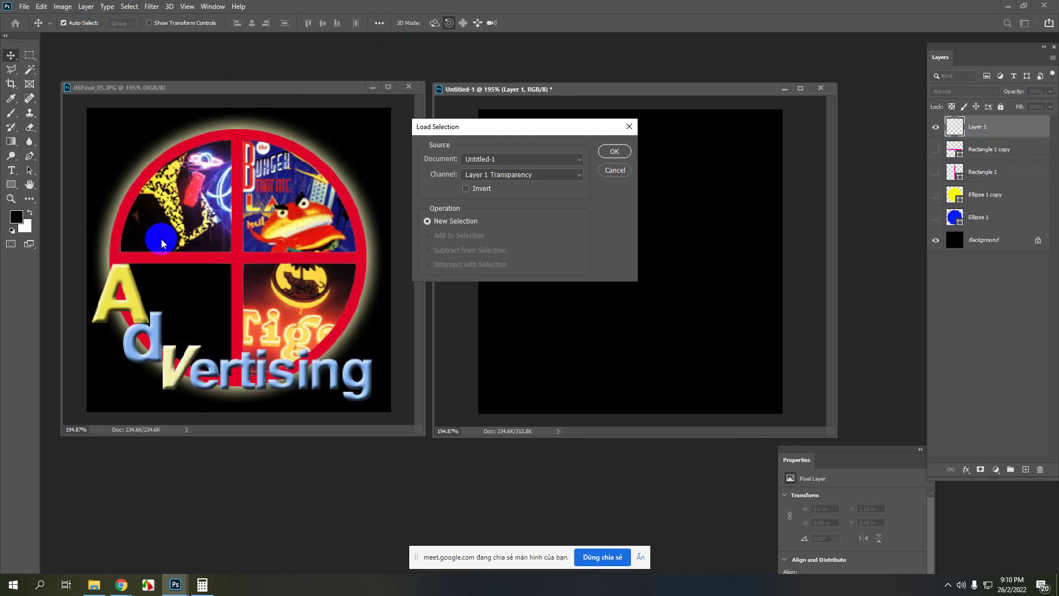
left_click(503, 174)
left_click(490, 201)
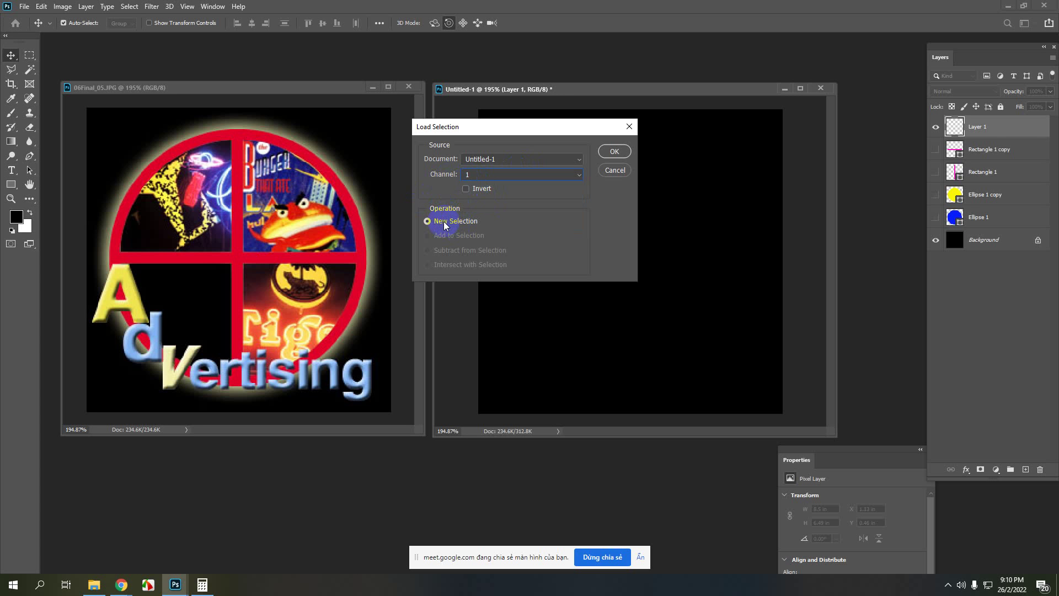
left_click(615, 153)
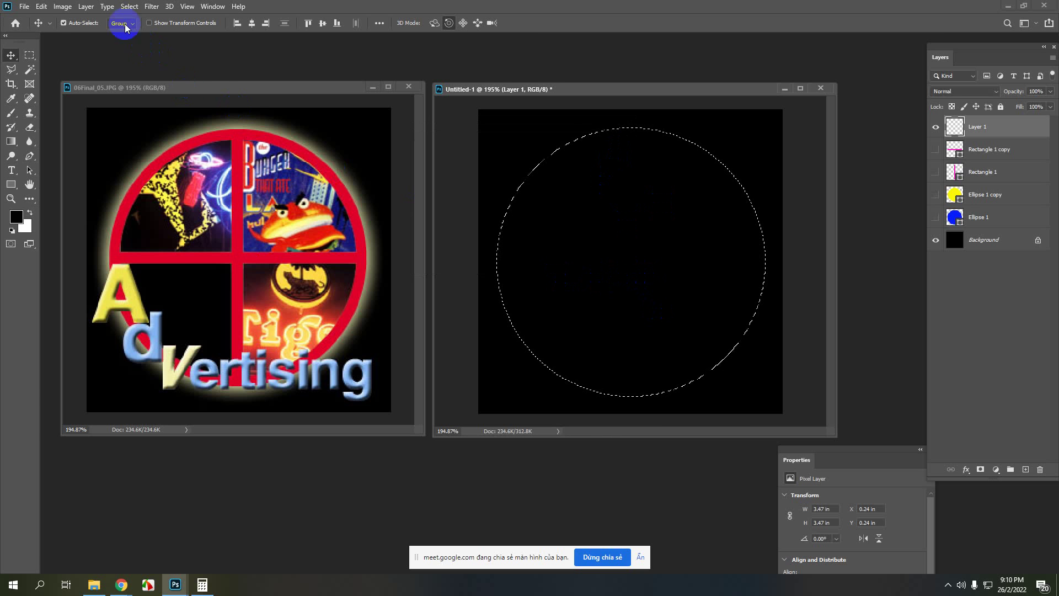
Subtract the saved channel 2 from the current circular selection to leave a ring outline
left_click(129, 6)
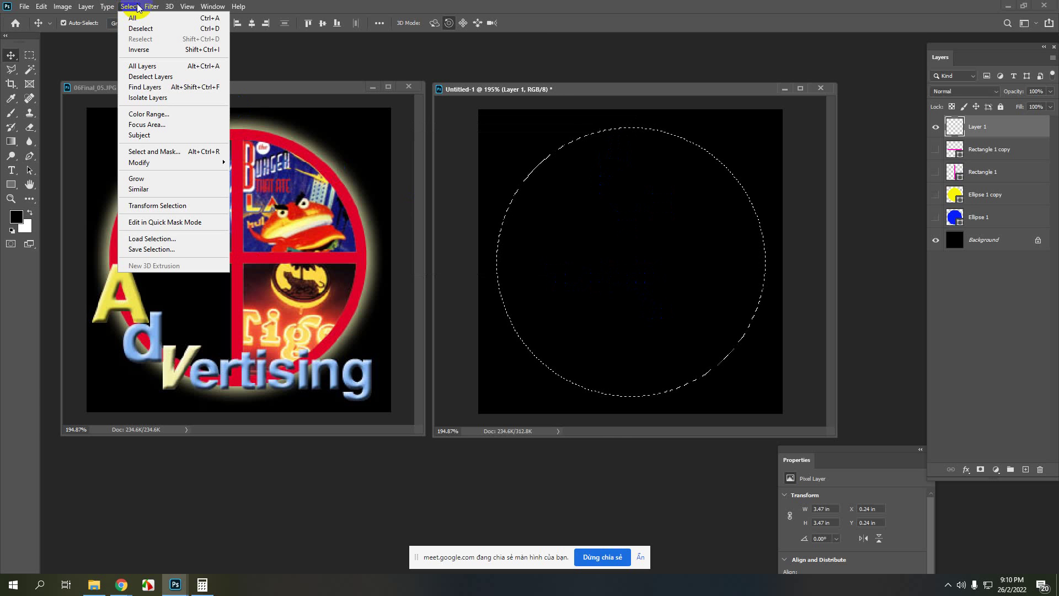
left_click(186, 239)
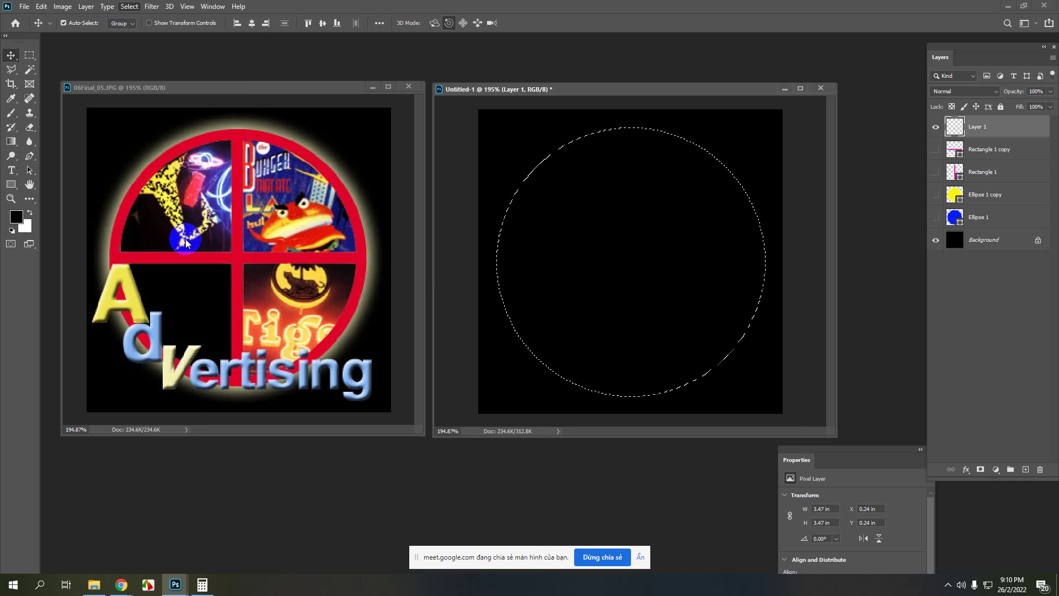
left_click(524, 174)
left_click(486, 215)
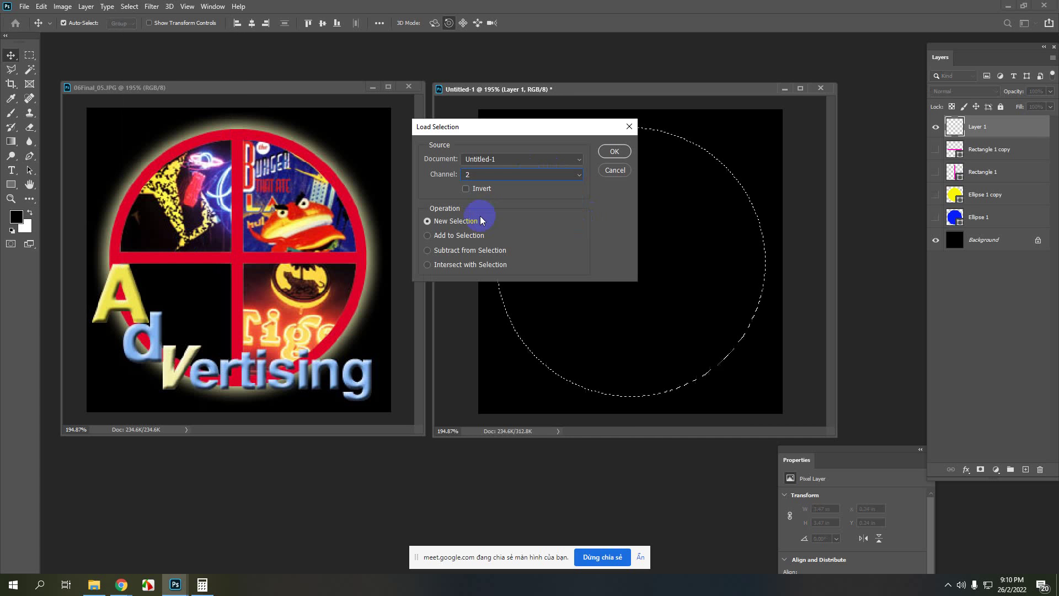
left_click(455, 250)
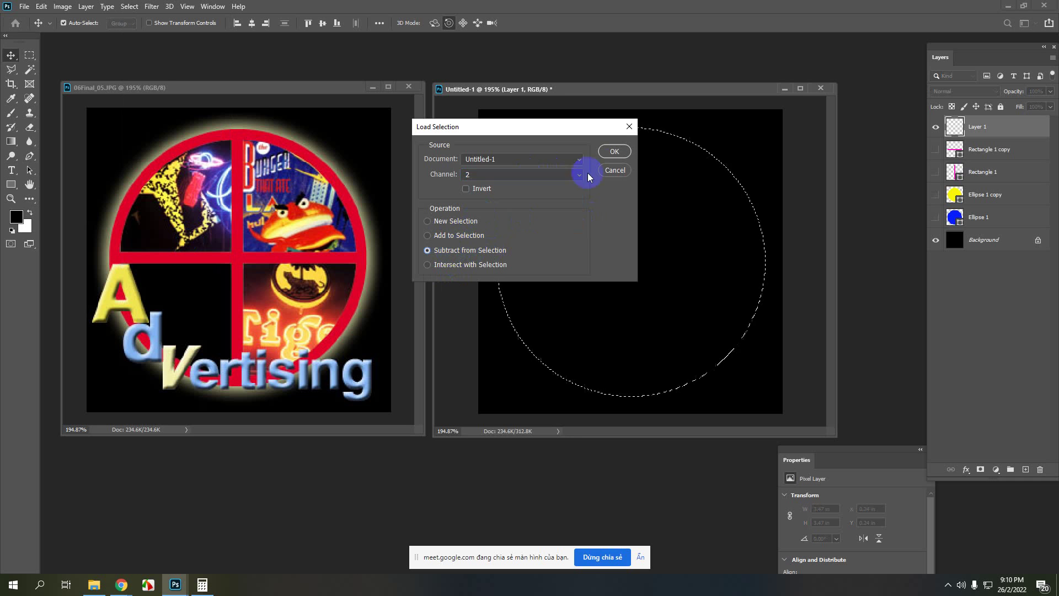
left_click(614, 151)
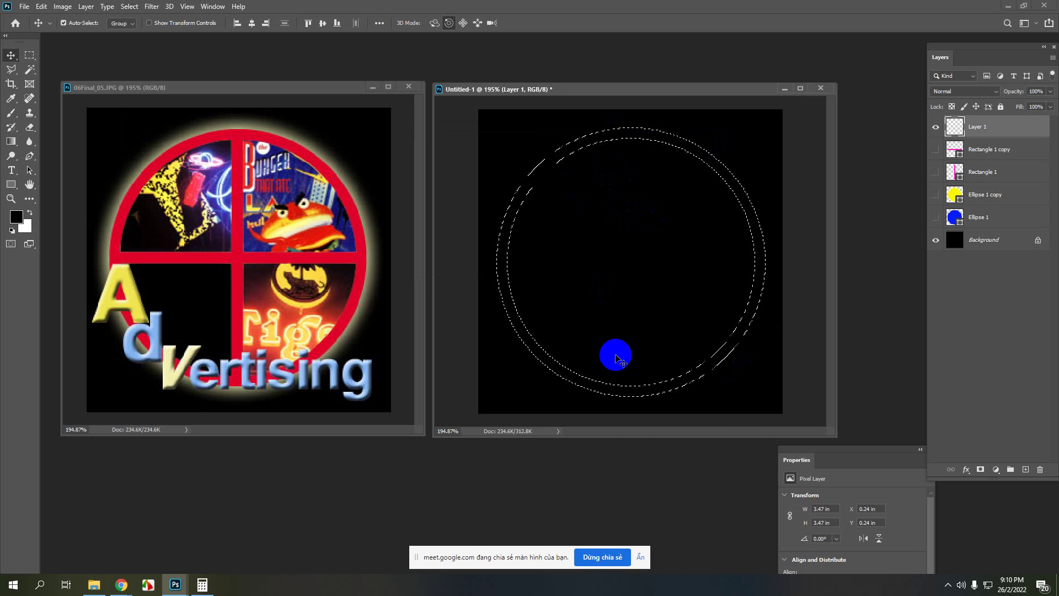
Add the vertical bar's saved channel 3 to the ring selection
left_click(130, 7)
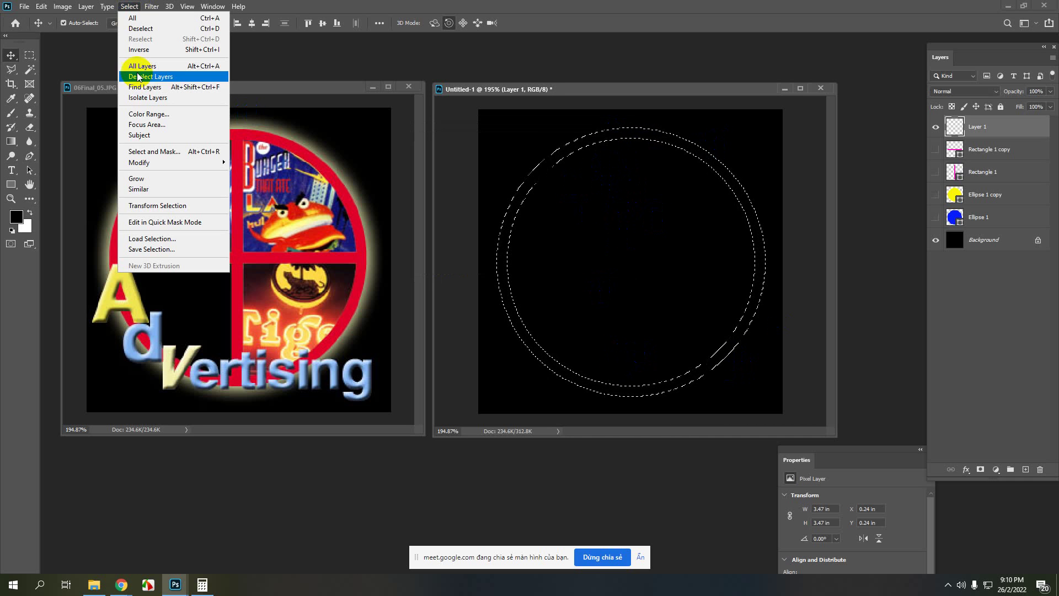
left_click(164, 236)
left_click(486, 175)
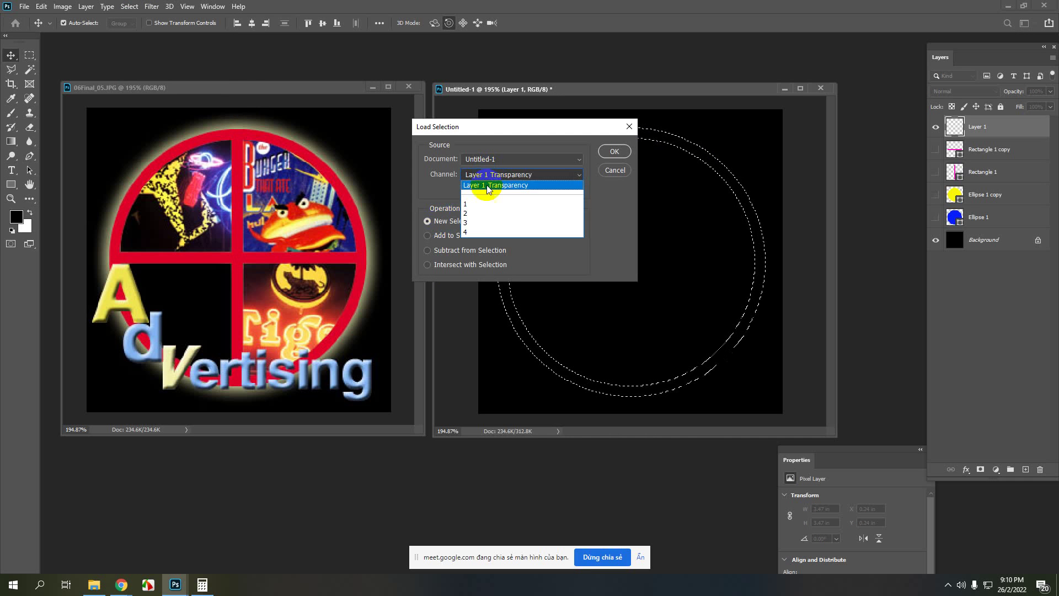
left_click(479, 228)
left_click(452, 238)
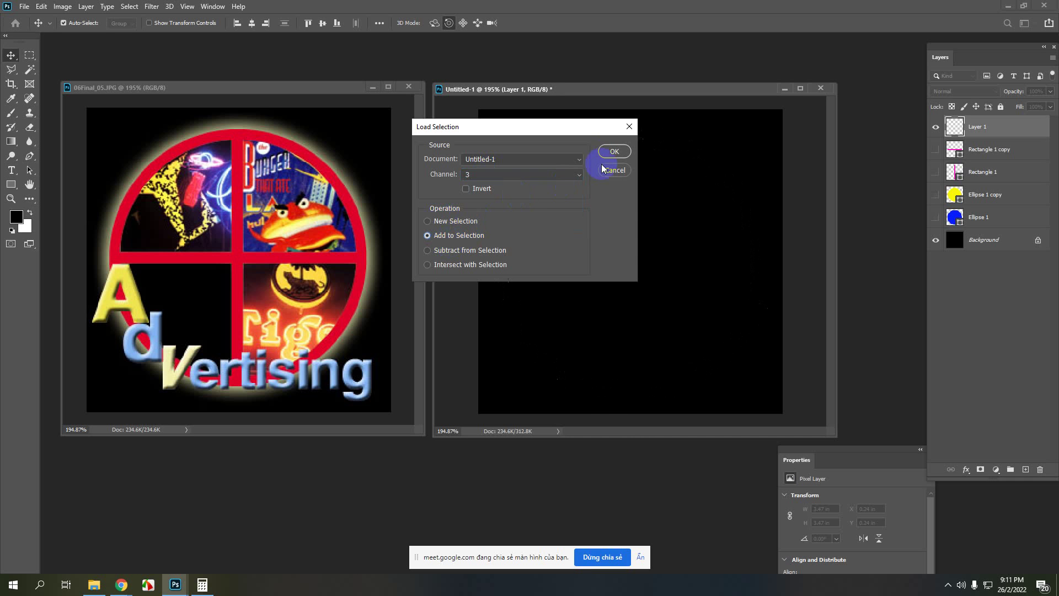
left_click(612, 152)
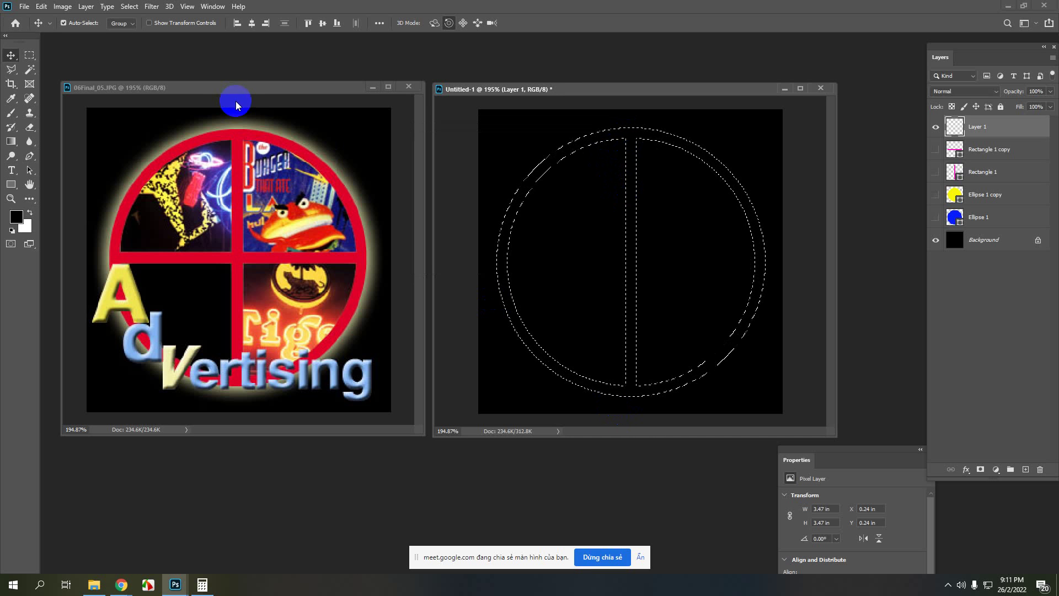
Try to load the saved channel 4 as a new selection
left_click(131, 6)
left_click(155, 239)
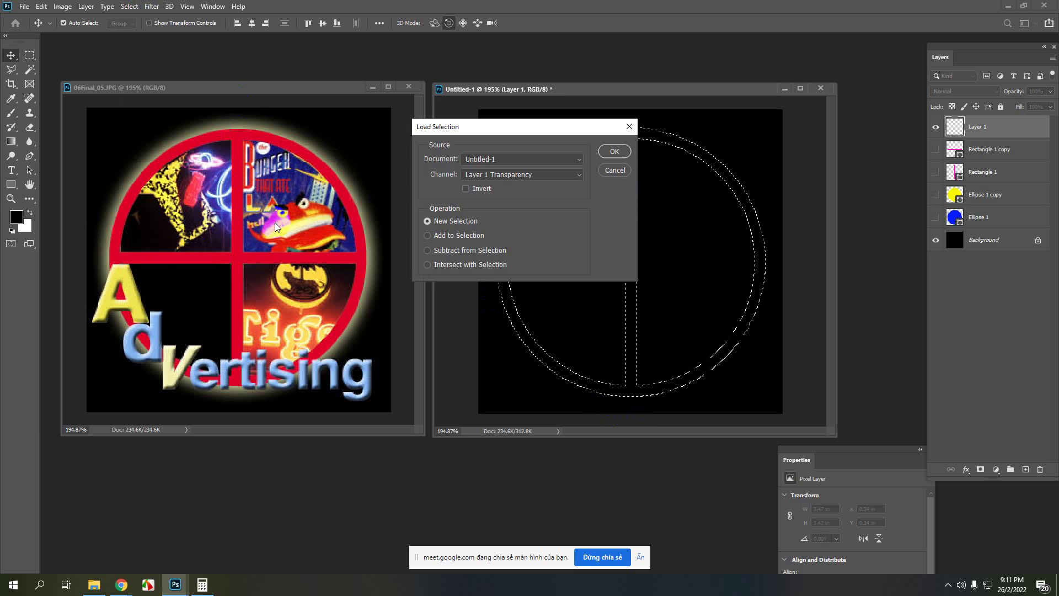
left_click(505, 174)
left_click(485, 233)
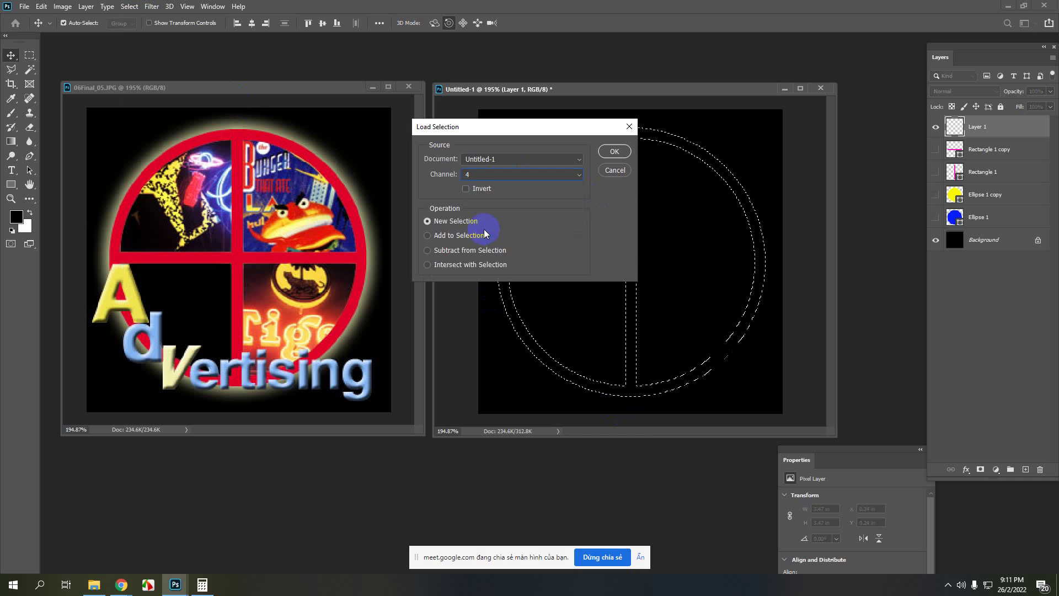
left_click(612, 152)
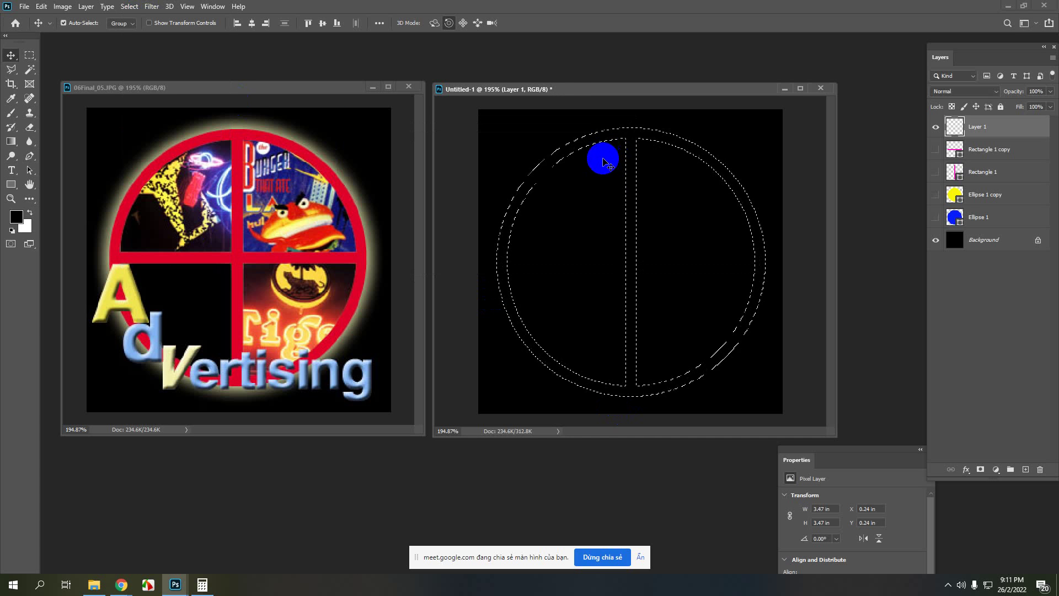
Add the horizontal bar's saved channel 4 to the ring and vertical bar selection
left_click(129, 6)
left_click(153, 238)
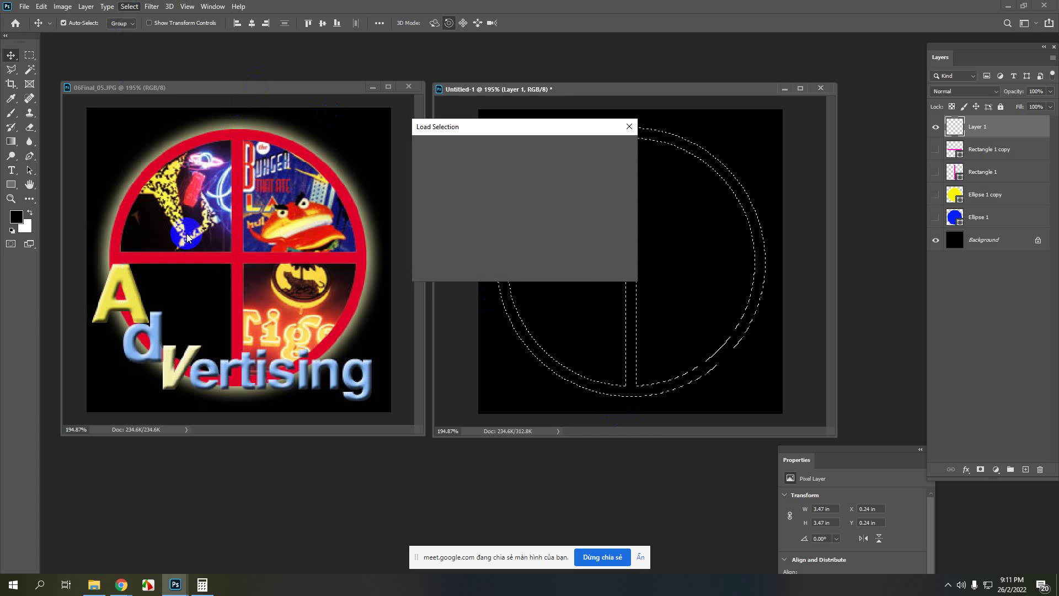
left_click(505, 174)
left_click(481, 236)
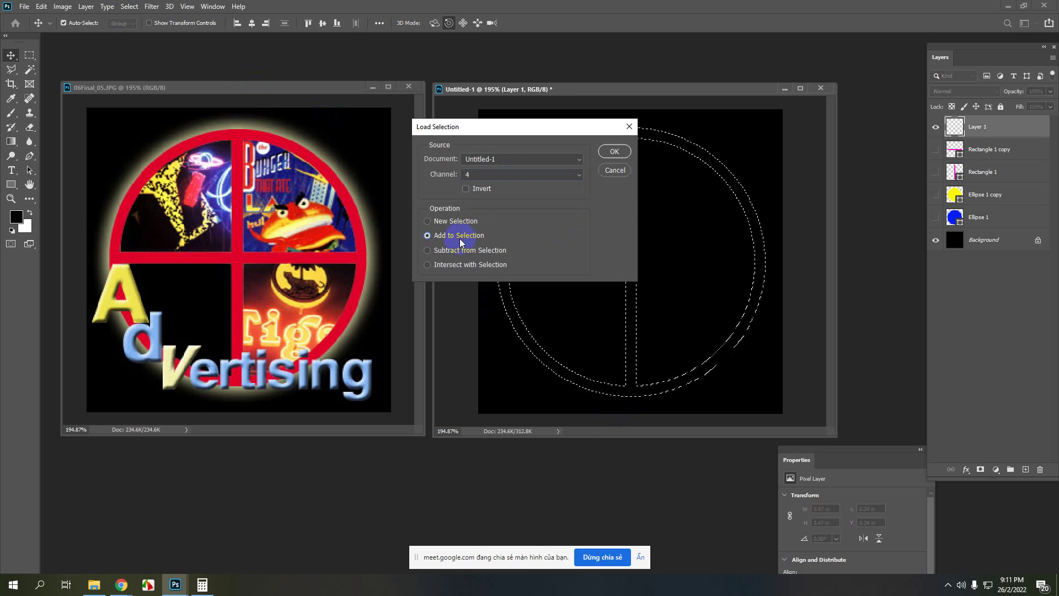
left_click(480, 235)
left_click(614, 151)
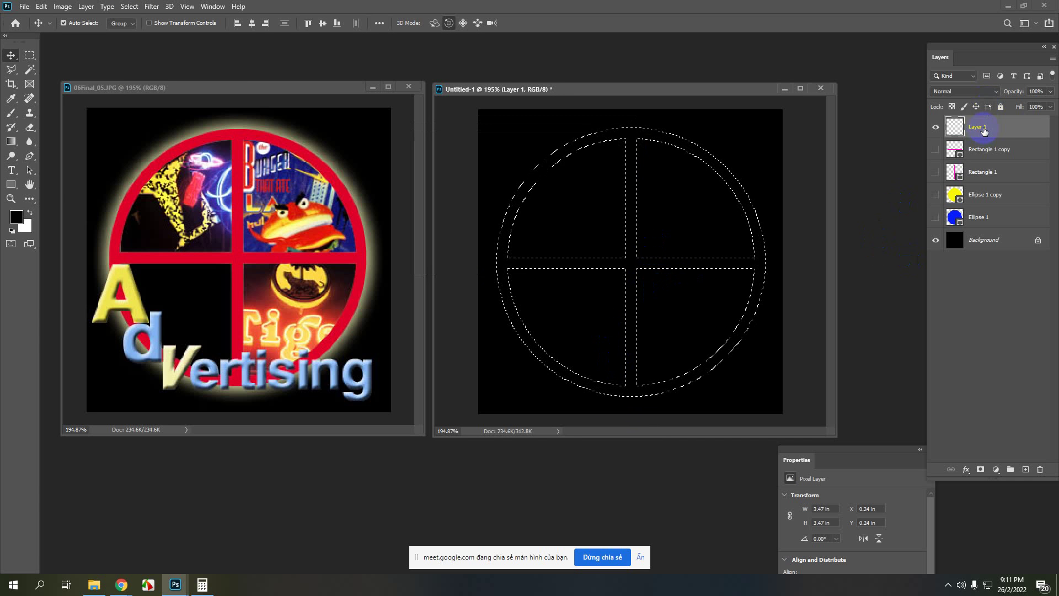
Fill the divided-ring selection on Layer 1 with the red sampled from the ring in 06Final_05.JPG, and clear the selection
left_click(13, 100)
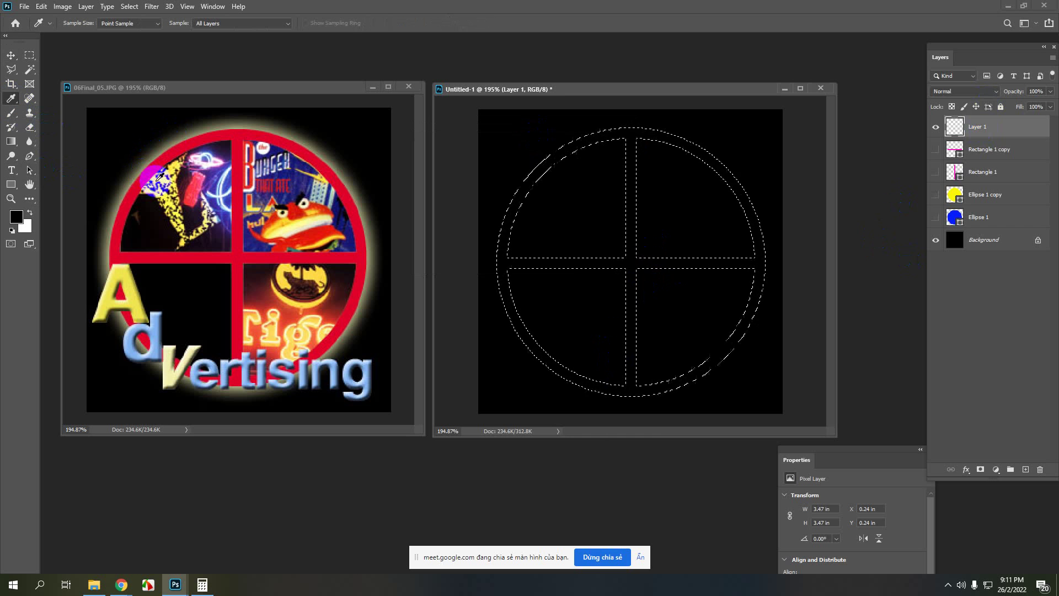
left_click(139, 177)
left_click(649, 91)
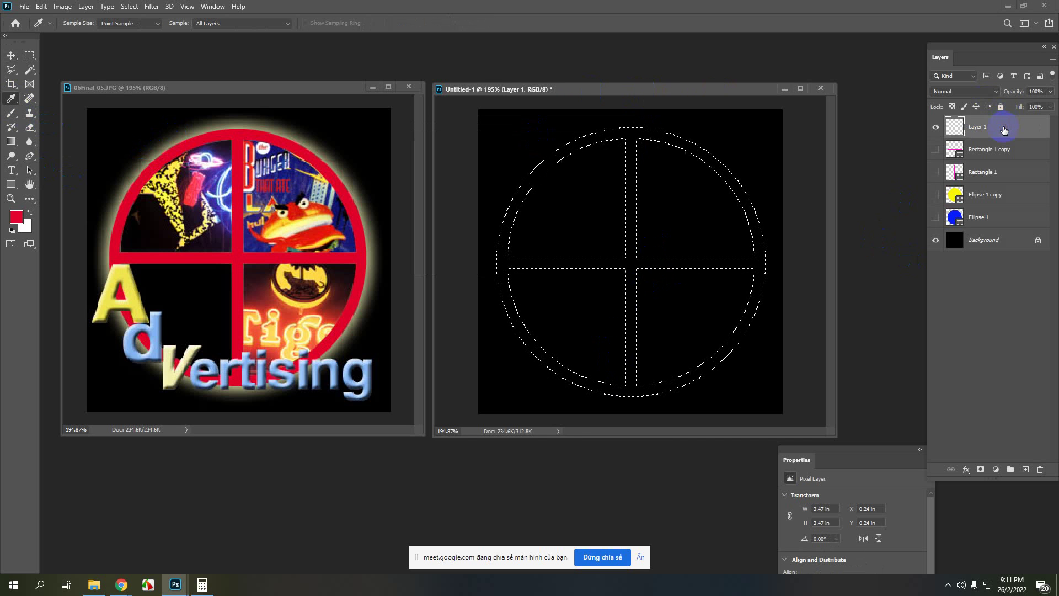
key("alt+BackSpace")
key("ctrl+d")
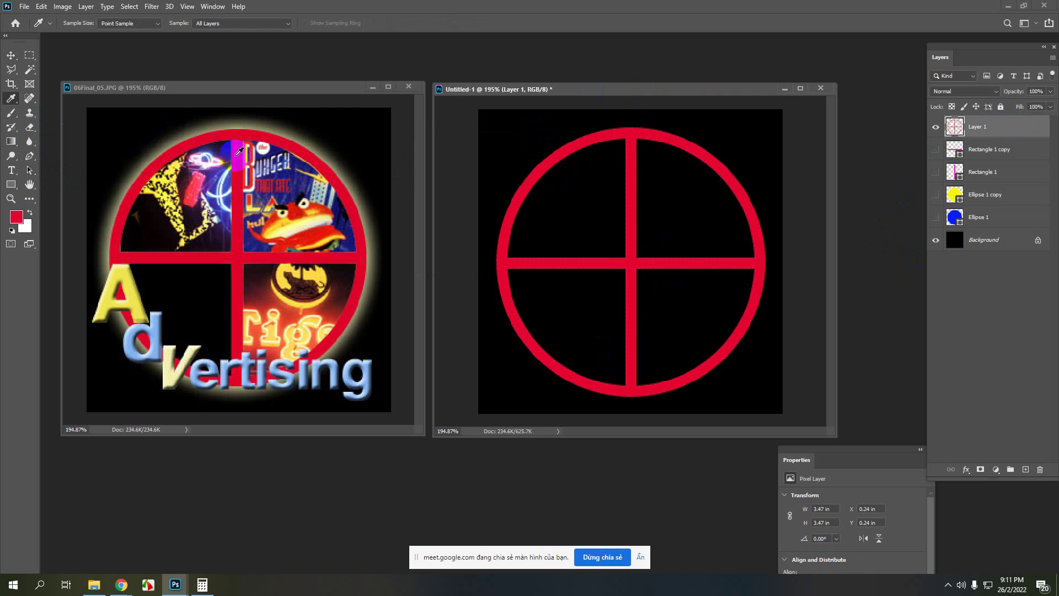
scroll(562, 273, "down", 3)
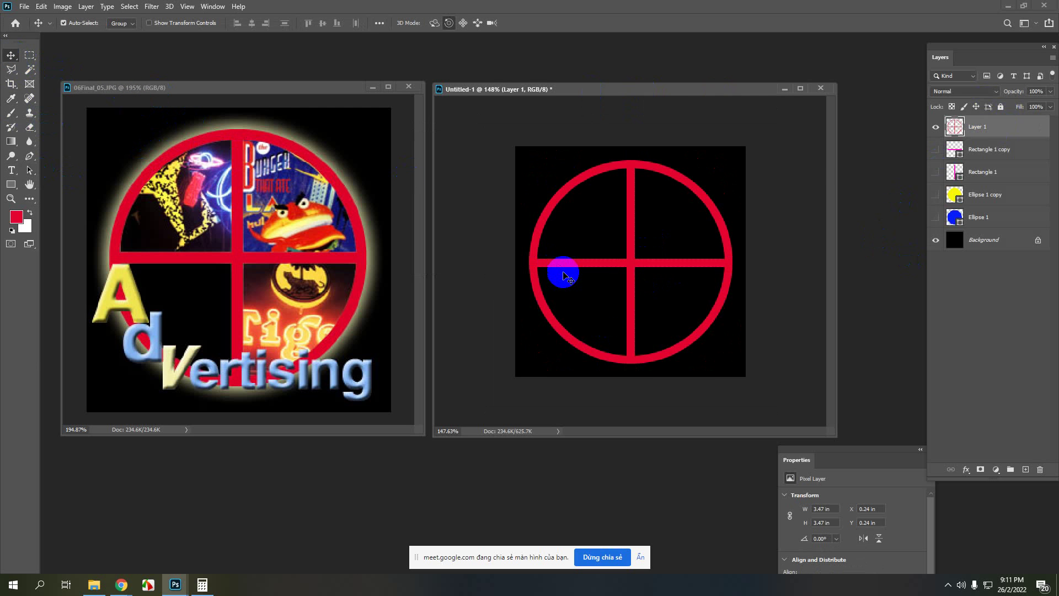